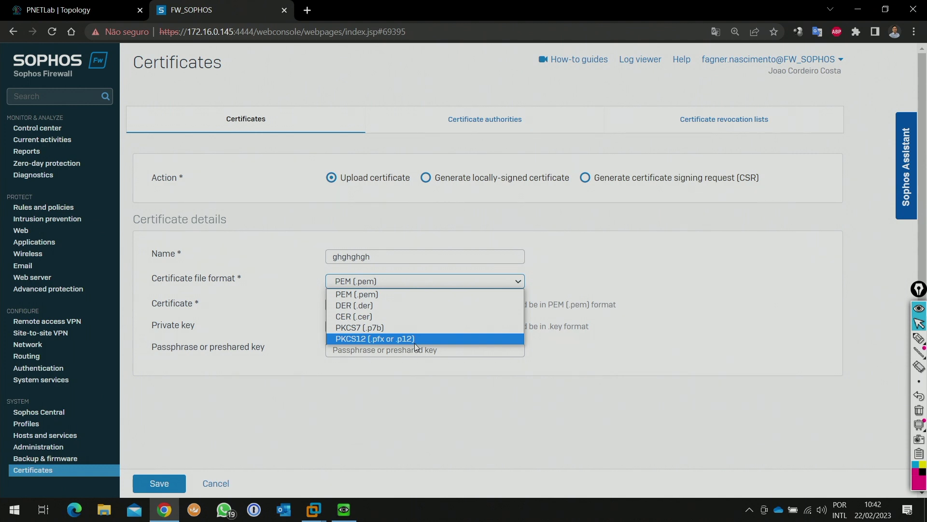
left_click(401, 338)
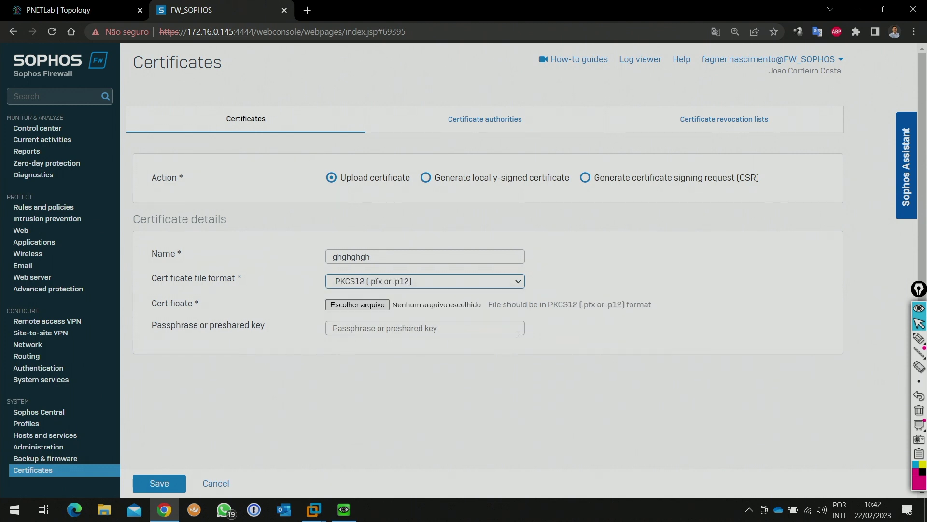
left_click(360, 304)
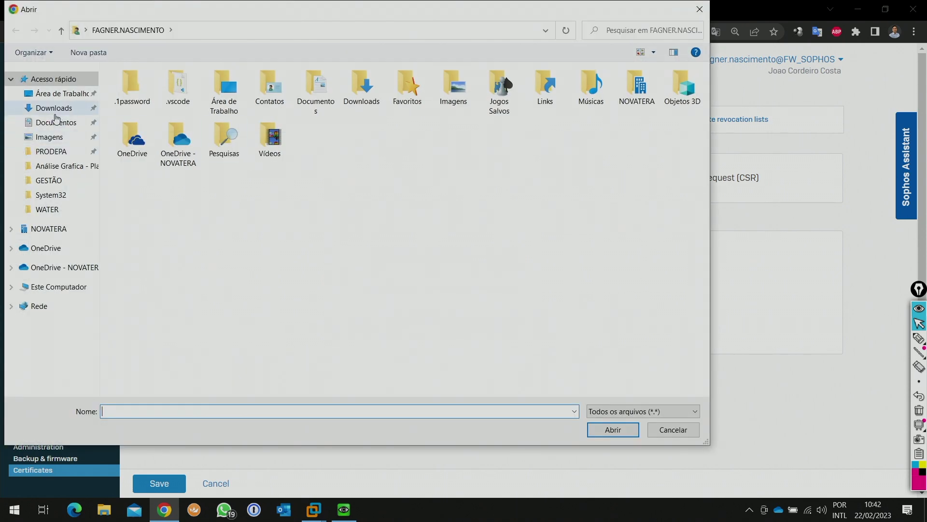
left_click(53, 108)
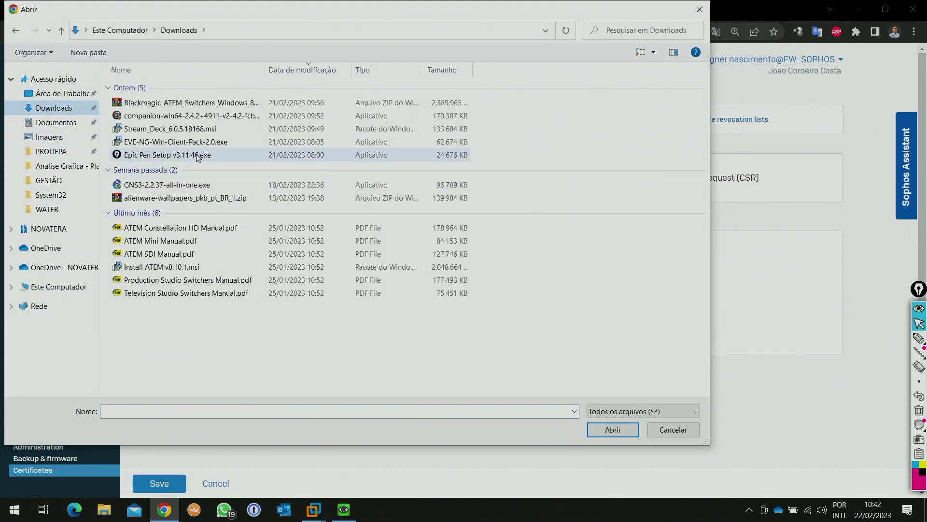
double_click(195, 229)
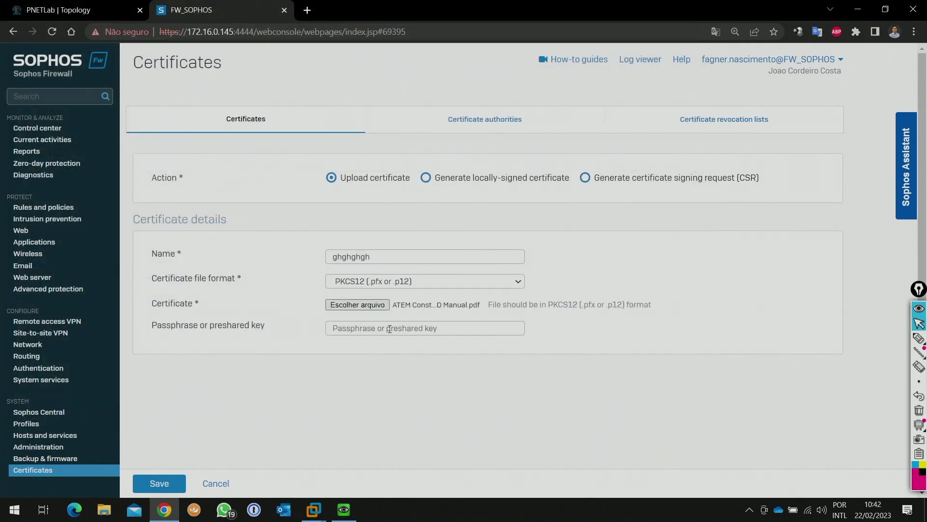
left_click(390, 328)
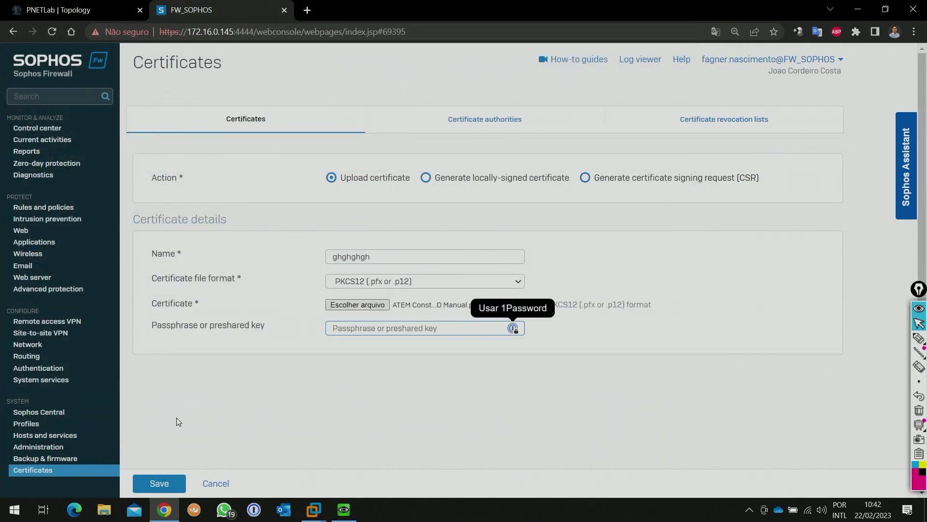
left_click(227, 484)
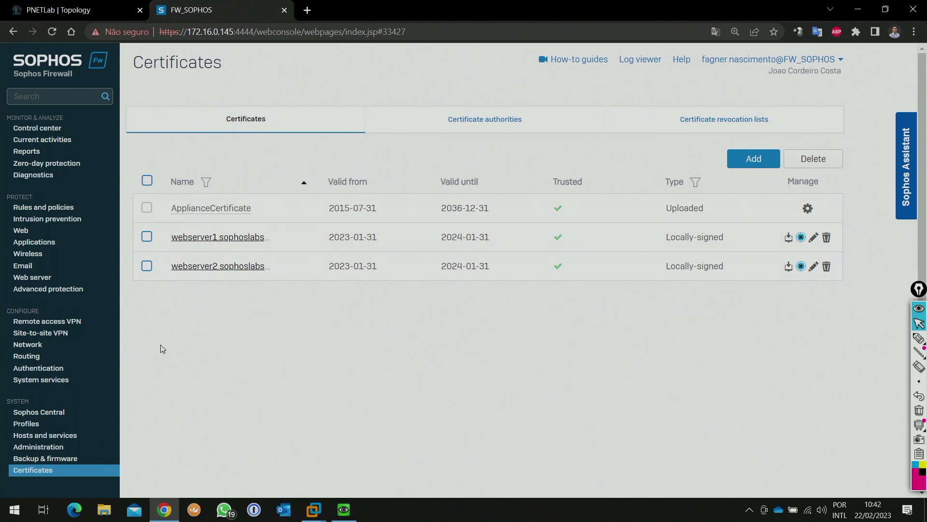
Open the firewall's web server list and check the two web servers in the PNETLab topology.
left_click(43, 279)
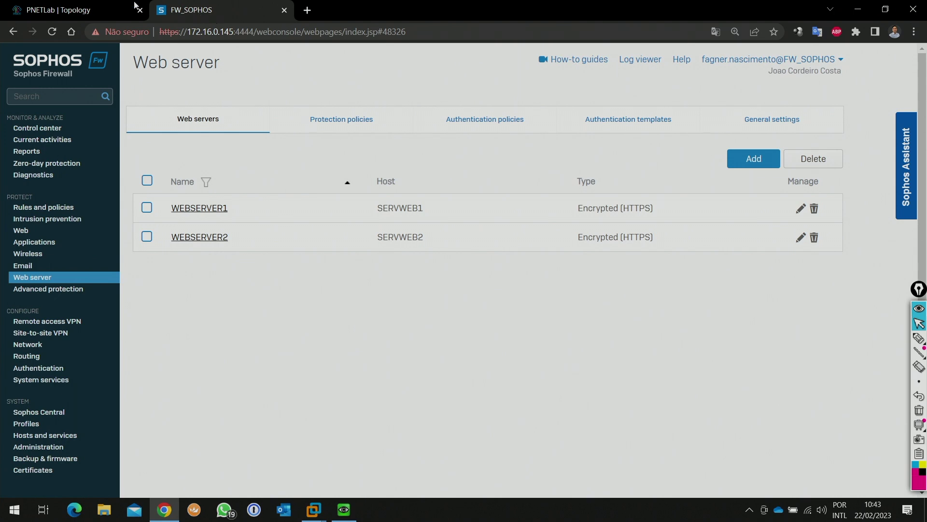
left_click(103, 11)
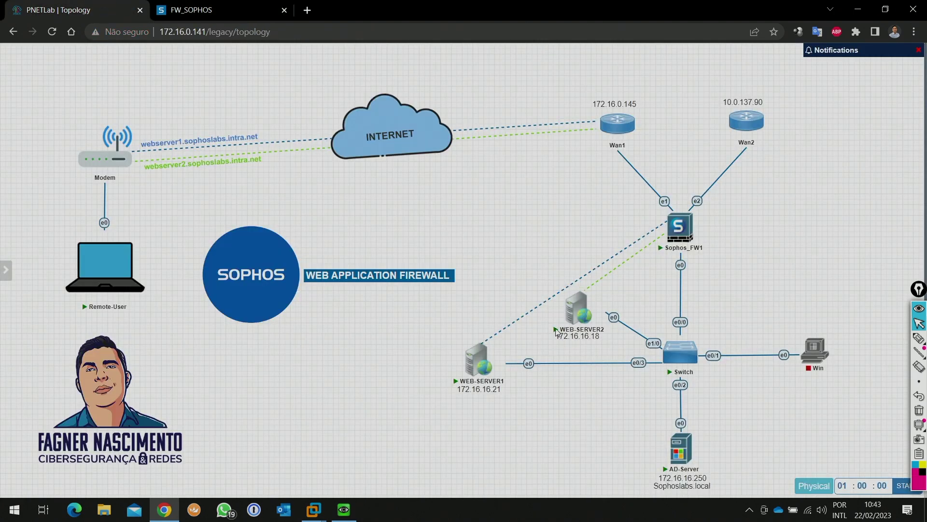
left_click(220, 10)
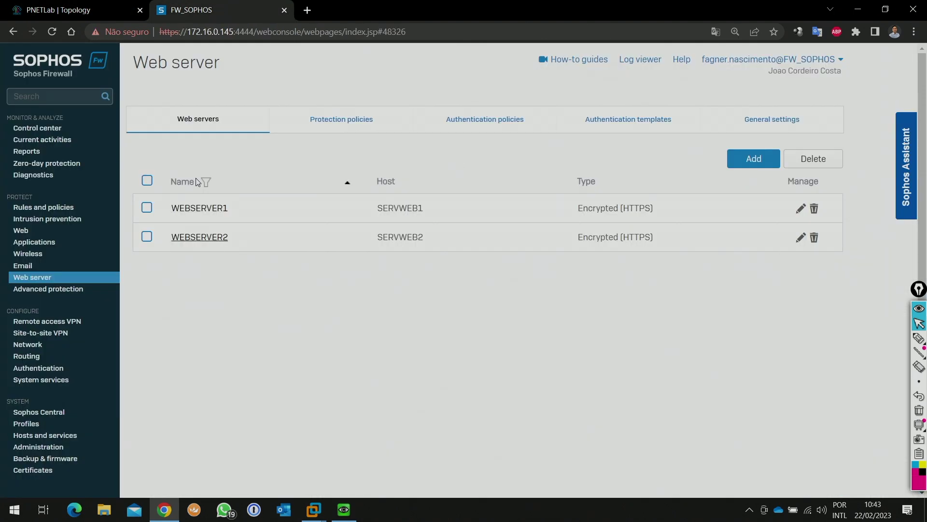
left_click(217, 209)
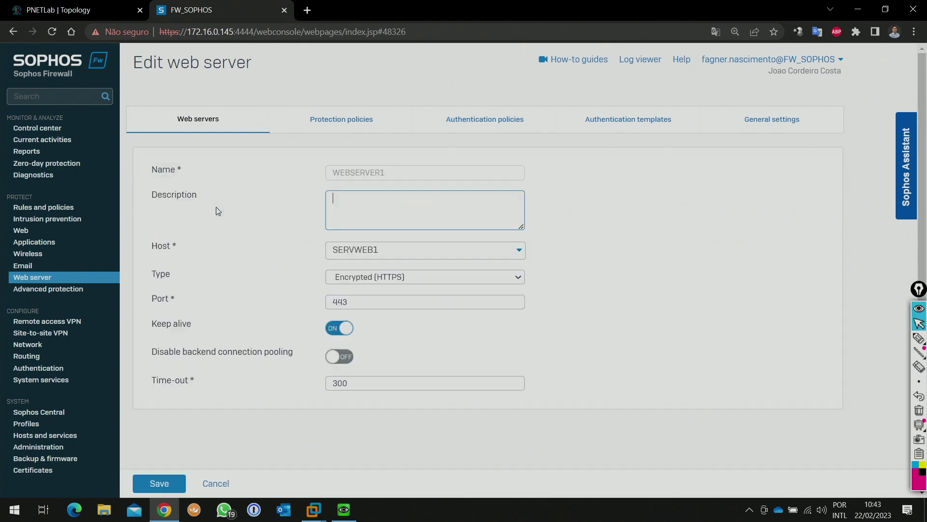
left_click_drag(405, 173, 304, 169)
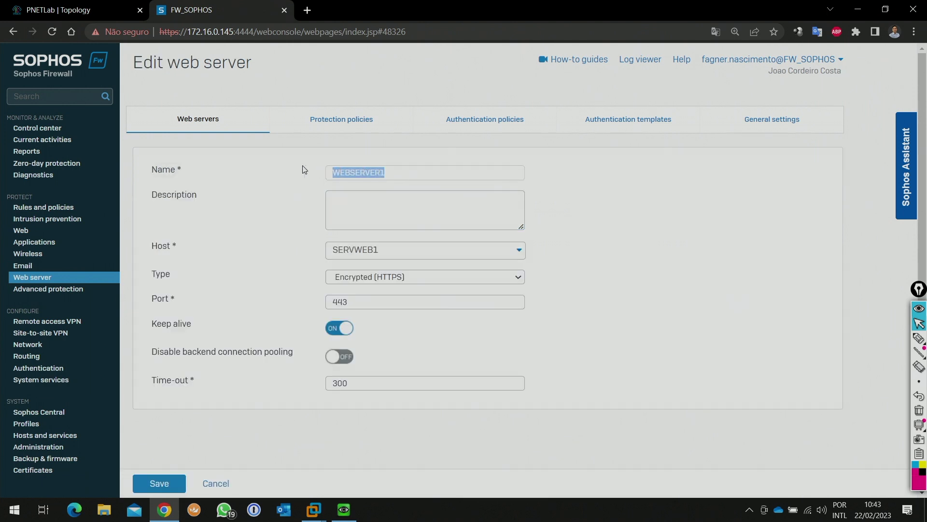
left_click(430, 259)
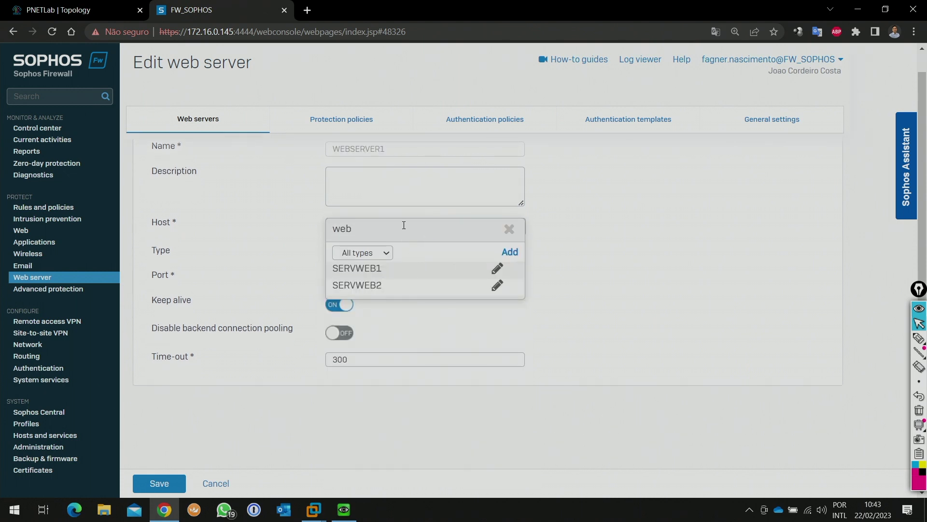
left_click(382, 273)
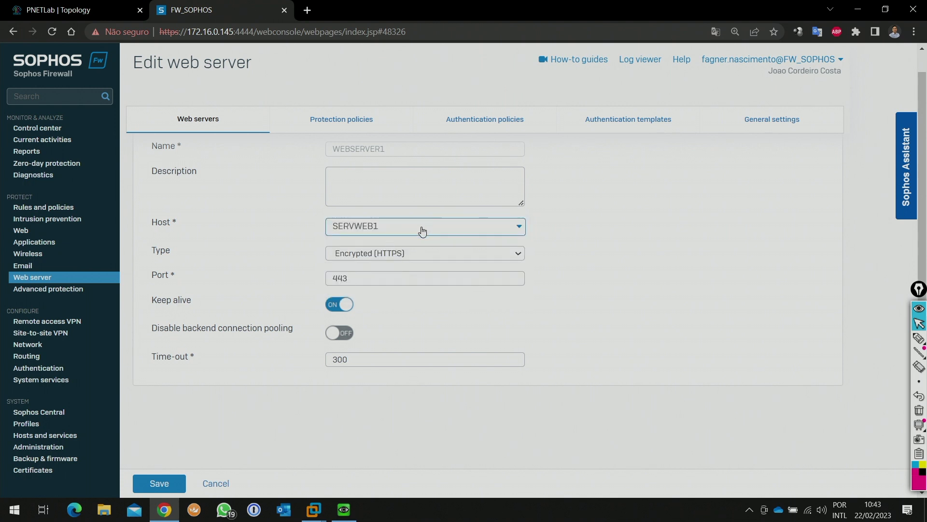
left_click(514, 257)
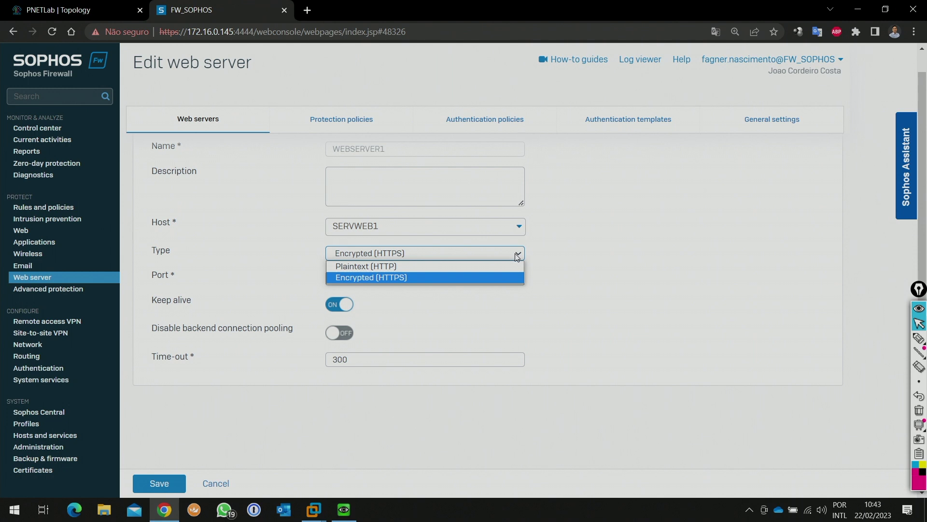
left_click(695, 269)
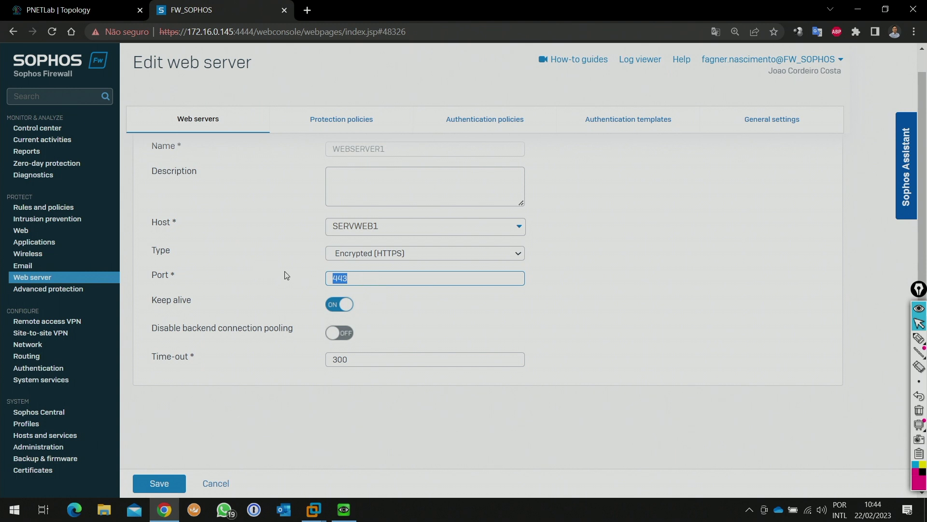
type("5050")
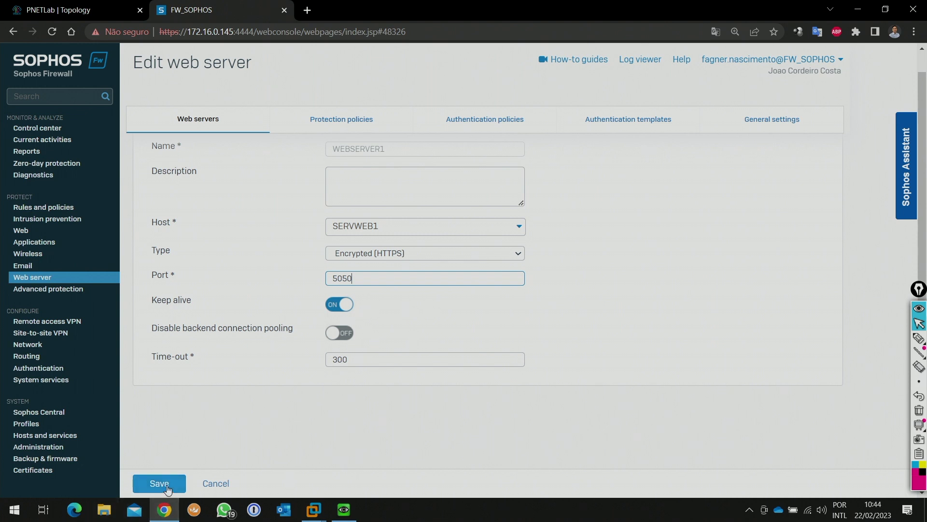
left_click(216, 483)
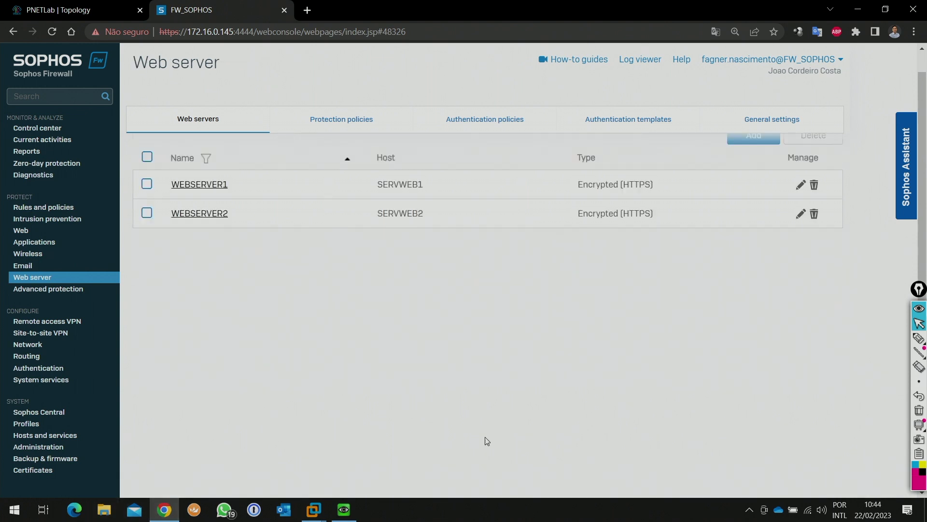
Test access to webserver1.sophoslabs.intra.net and webserver2.sophoslabs.intra.net from the browser on the Remote-User machine.
left_click(221, 214)
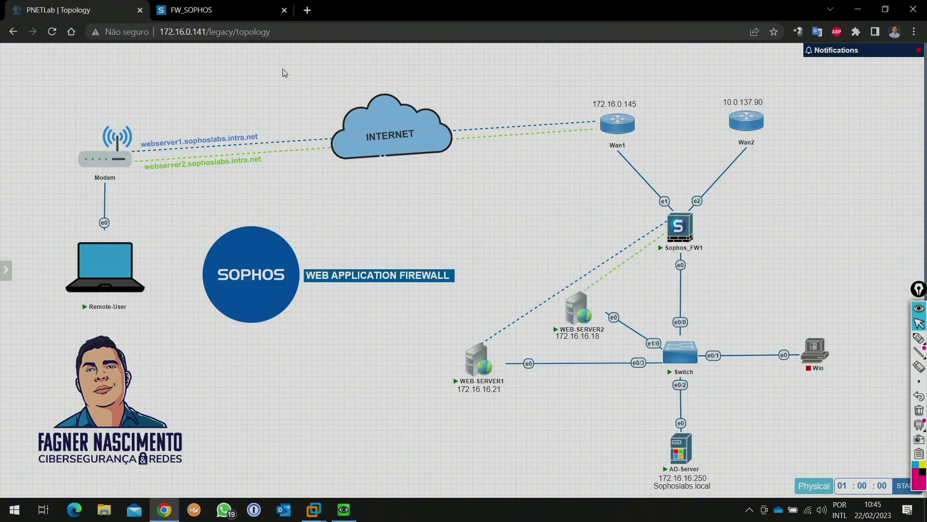
mouse_move(134, 280)
left_click(344, 511)
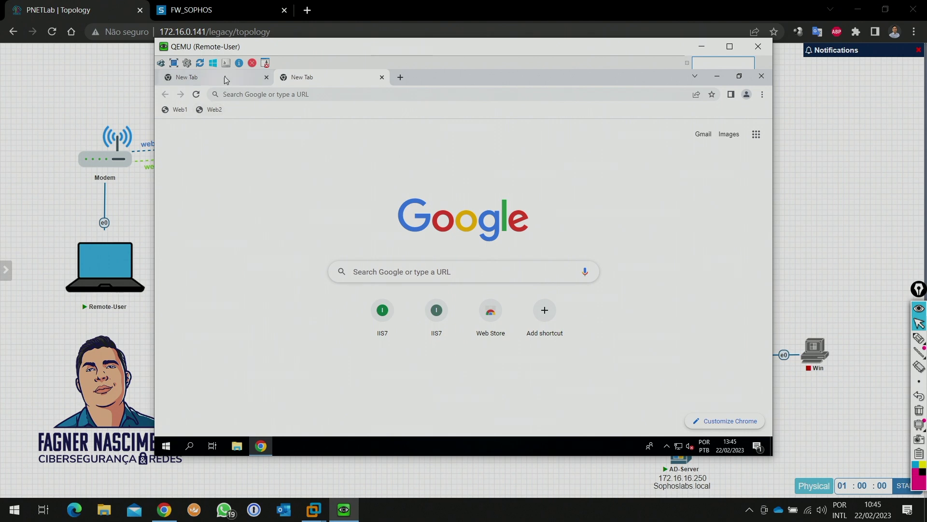
left_click(225, 80)
left_click(179, 114)
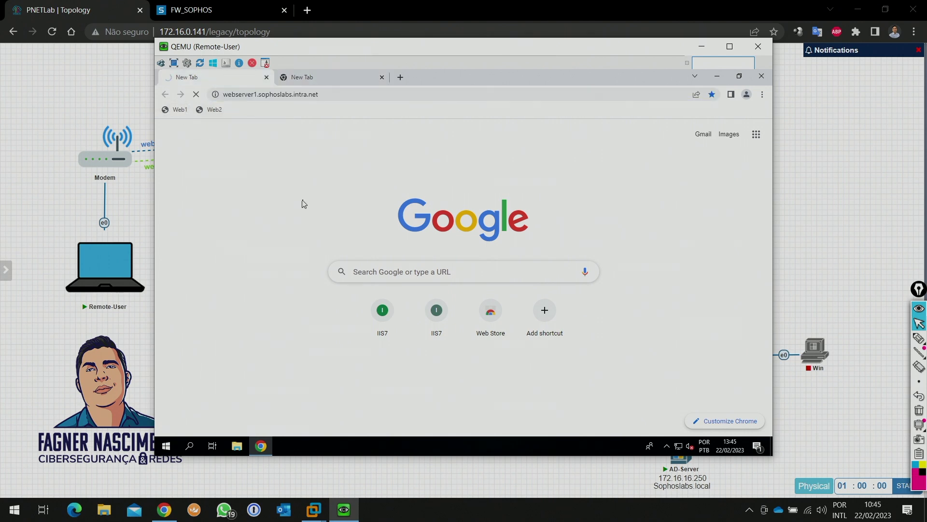
left_click(351, 80)
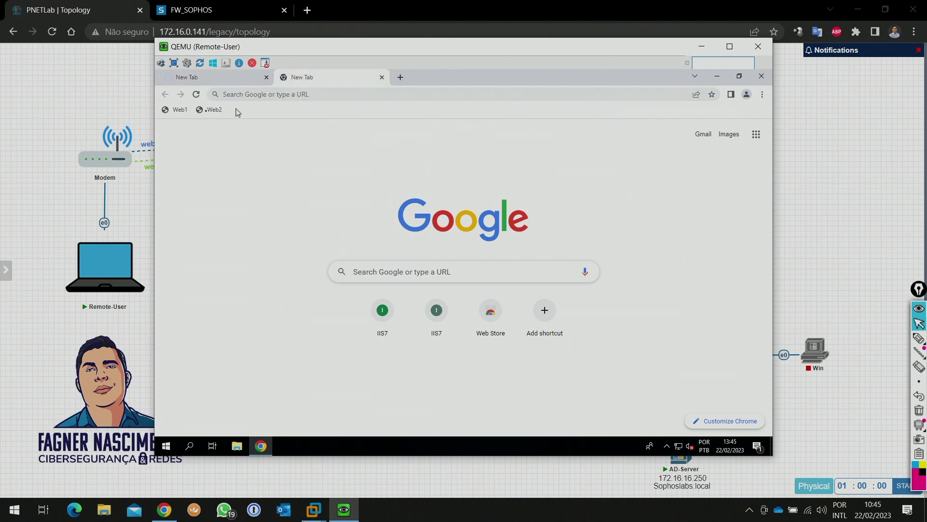
left_click(215, 110)
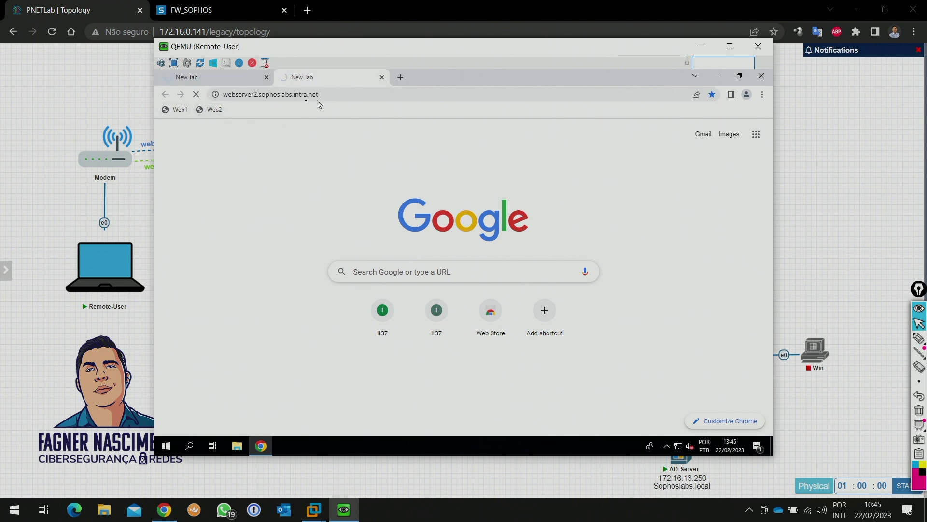
left_click(195, 94)
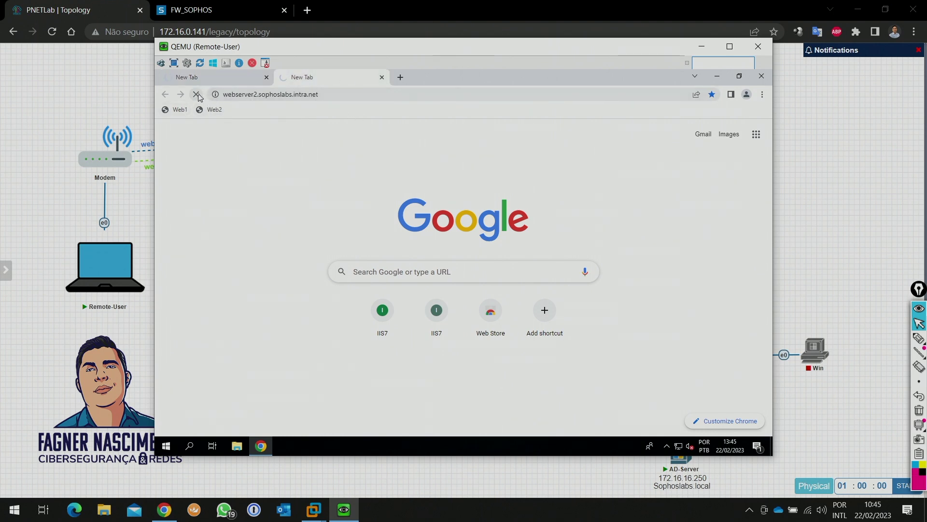
left_click(228, 80)
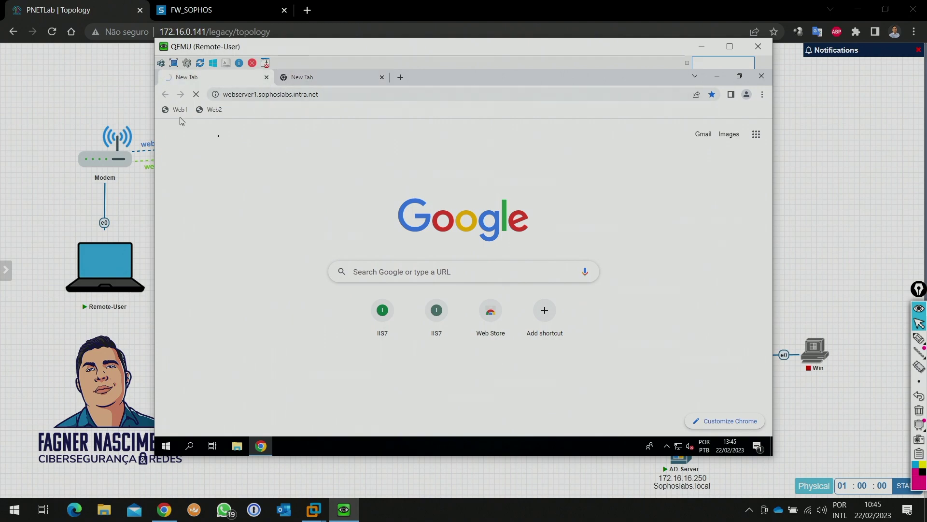
left_click(195, 94)
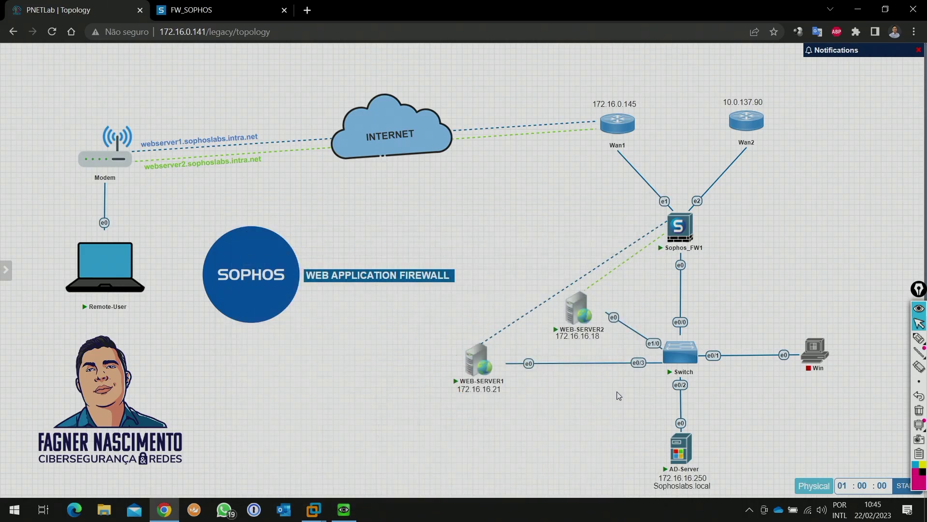
Switch back to the Sophos Firewall console and start a new IPv4 firewall rule under Rules and policies.
left_click(235, 10)
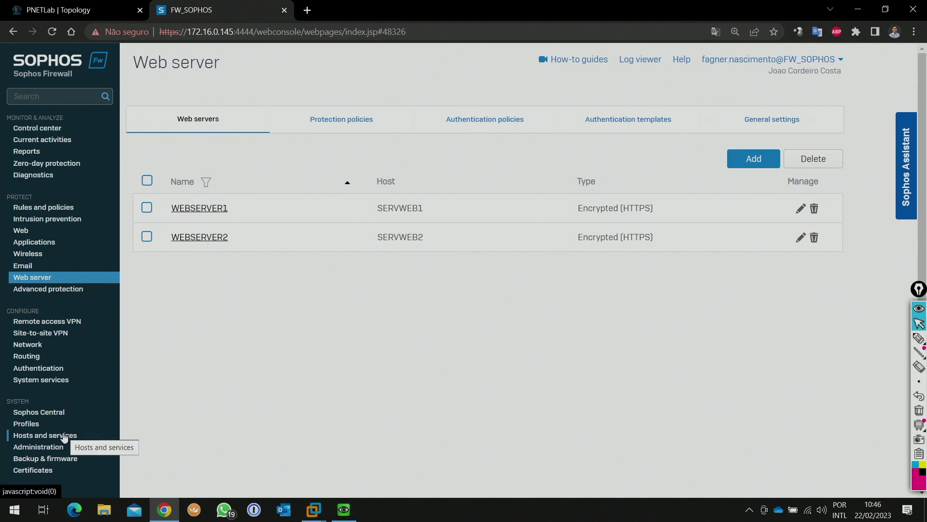
left_click(57, 280)
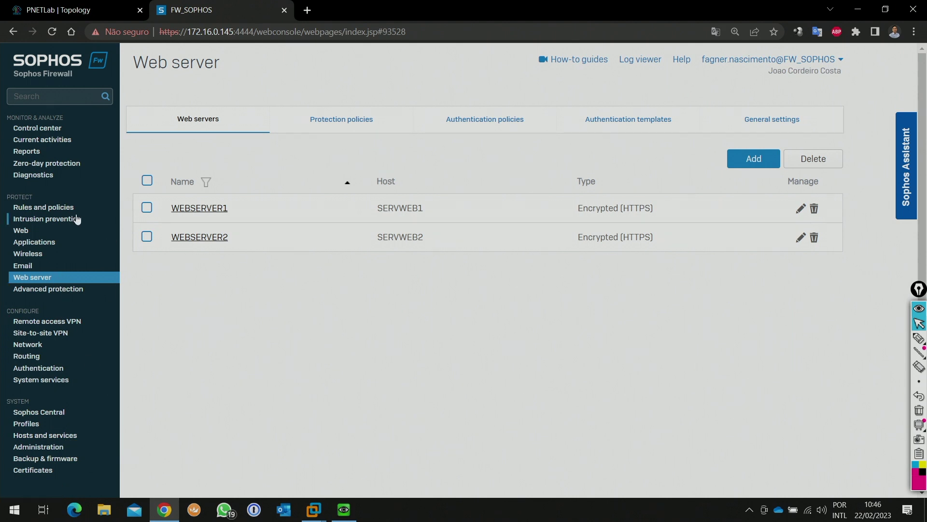
left_click(62, 209)
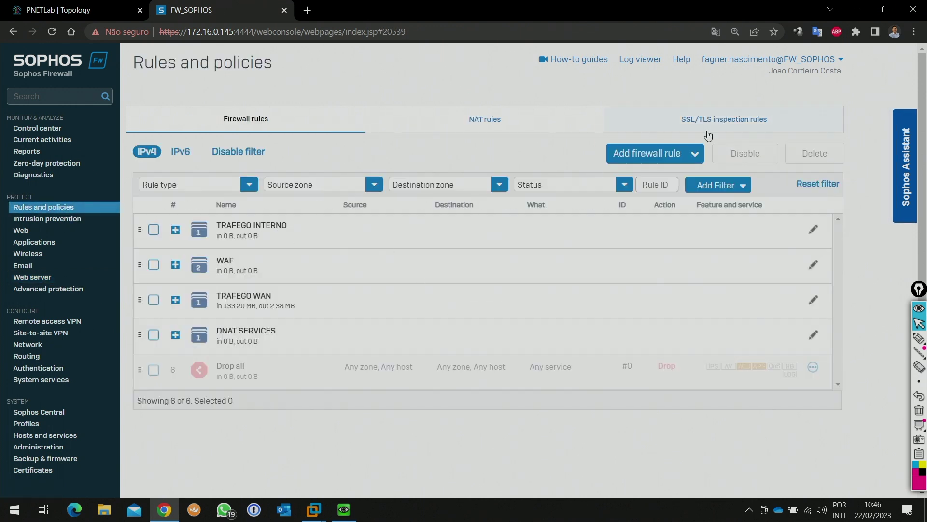
left_click(694, 155)
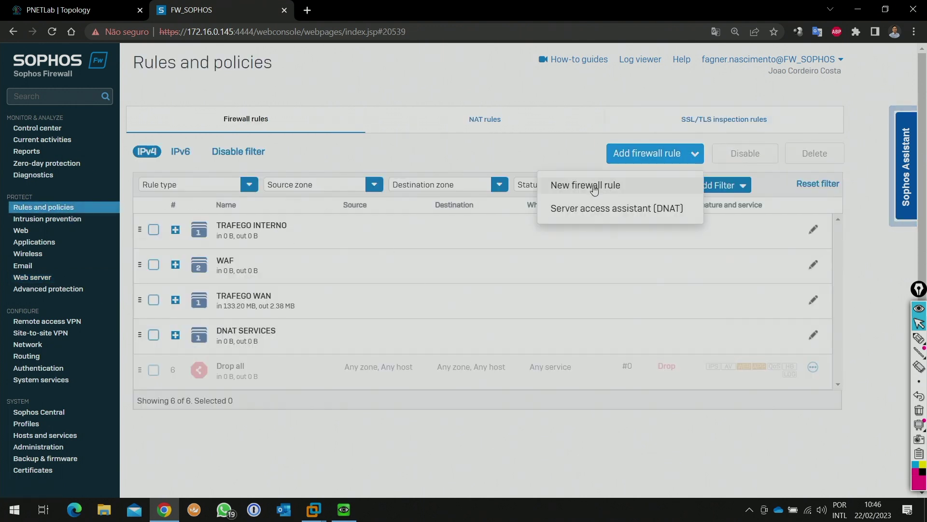
left_click(572, 184)
Name the firewall rule WAF_WEB1 and set its action to Protect with web server protection.
left_click(175, 156)
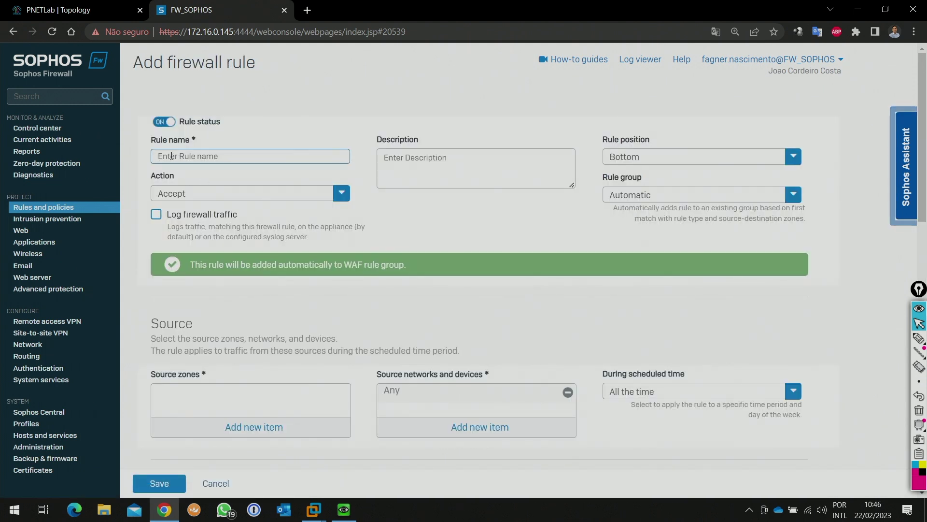
key("Caps_Lock")
type("WAF_WEB1")
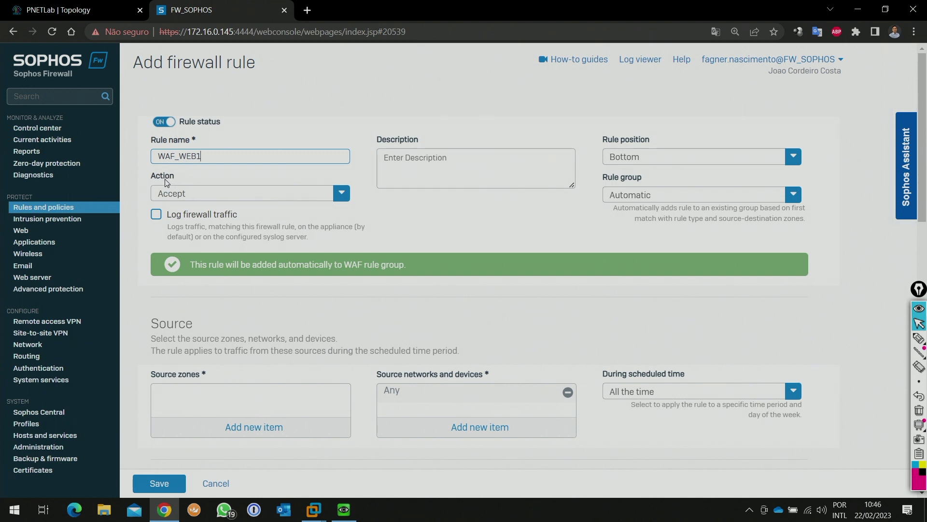
left_click(208, 193)
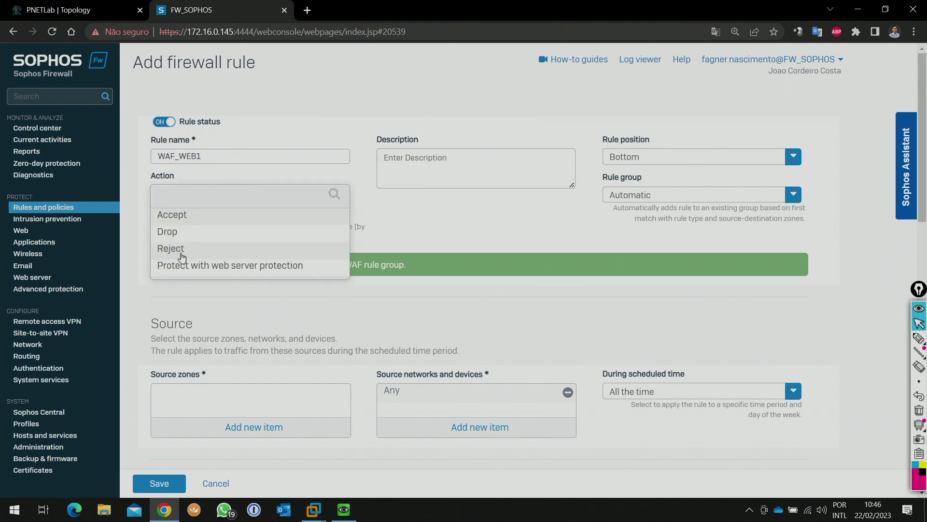
left_click(222, 271)
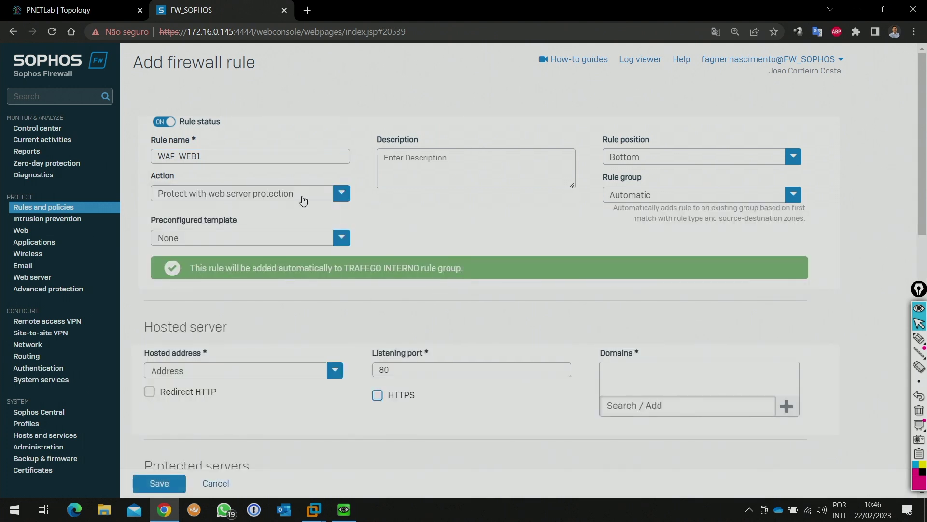
scroll(364, 286, "down", 4)
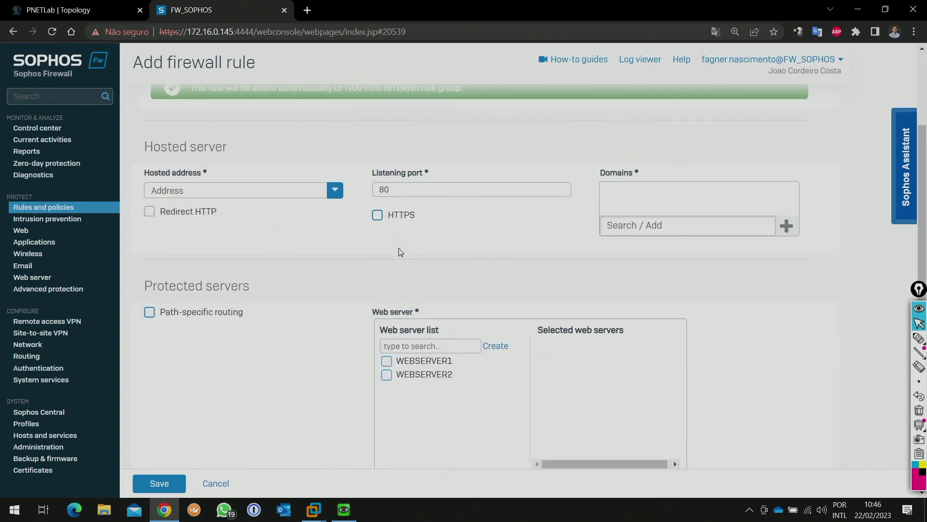
scroll(375, 314, "up", 4)
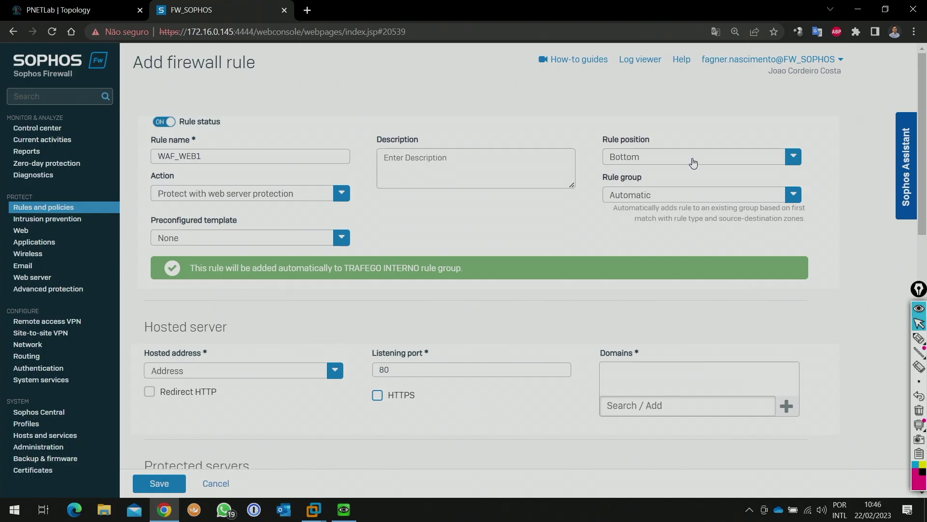
Set the rule position to Top and the rule group to WAF.
left_click(704, 155)
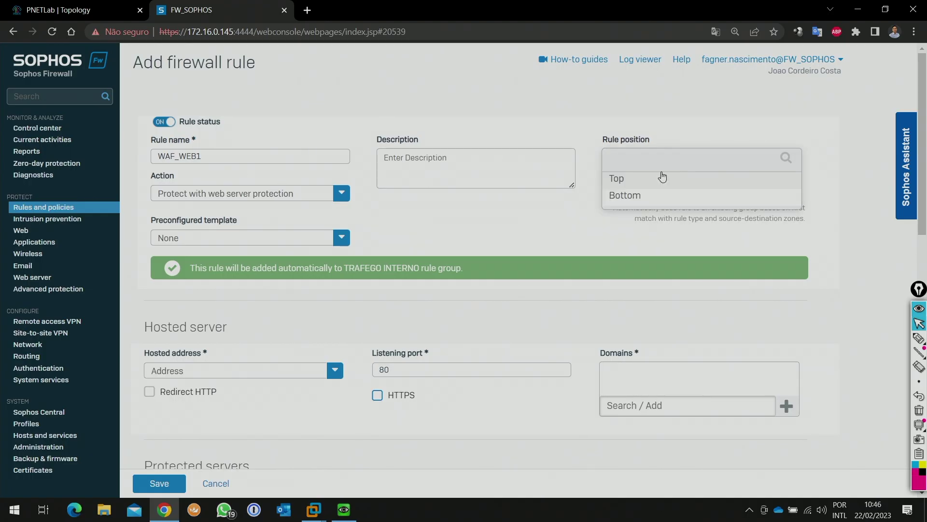
left_click(628, 184)
left_click(700, 193)
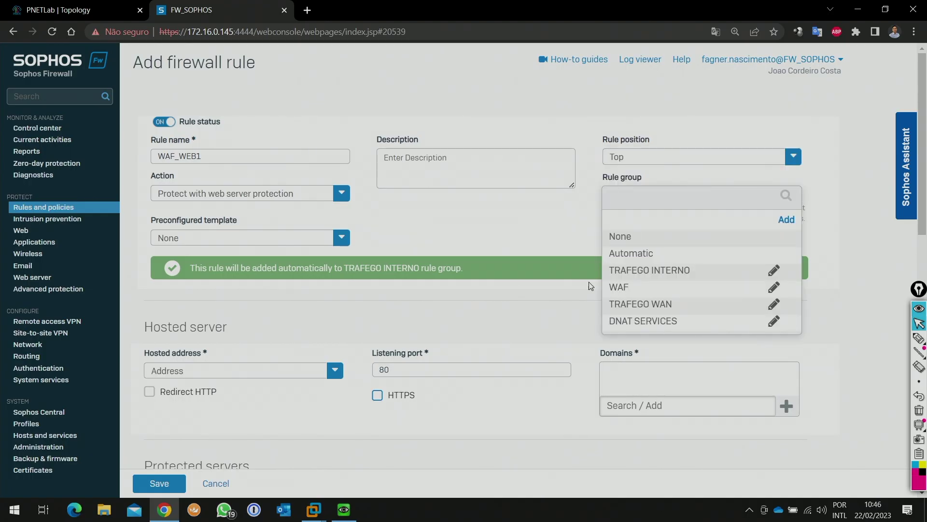
left_click(623, 288)
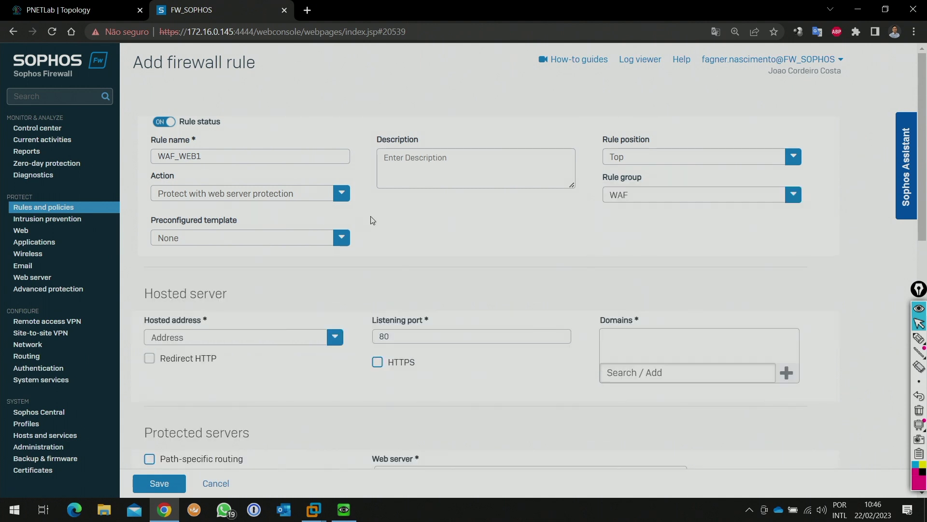
Review the available preconfigured templates and leave the selection at None.
scroll(372, 220, "down", 2)
scroll(223, 155, "up", 1)
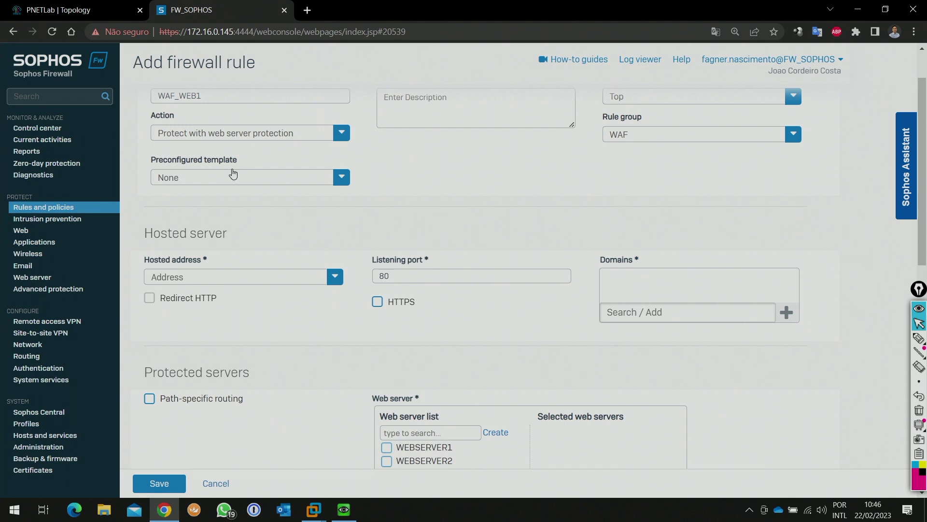
left_click(338, 178)
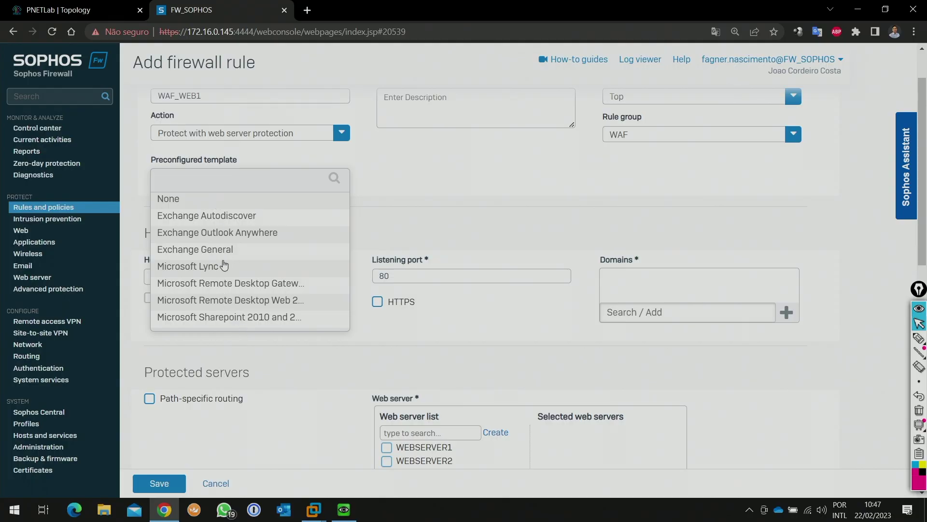
left_click(171, 199)
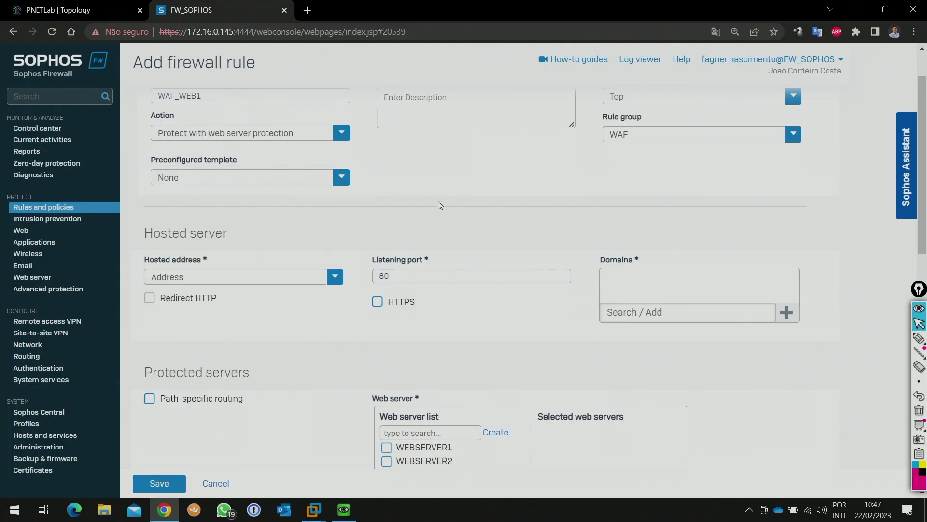
scroll(504, 207, "up", 2)
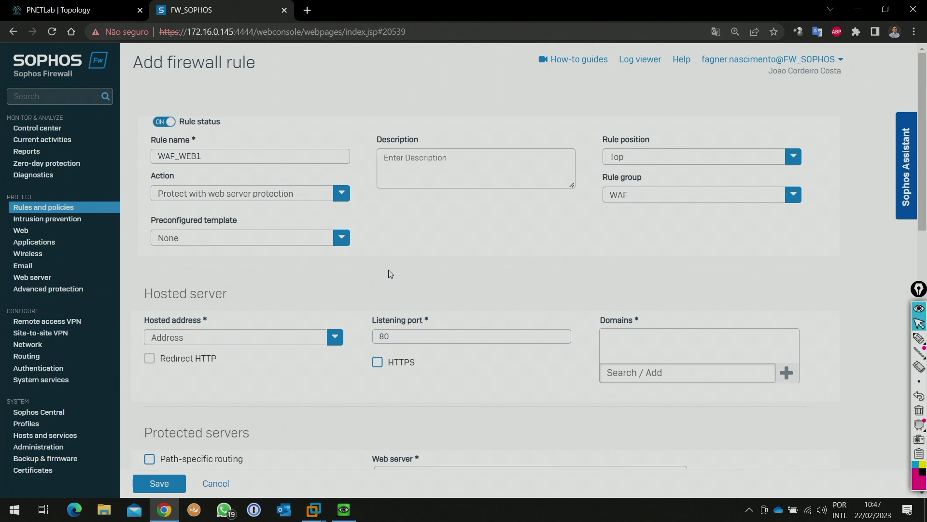
Set the hosted address to #Port2 and enable HTTPS for the hosted server.
scroll(351, 280, "down", 1)
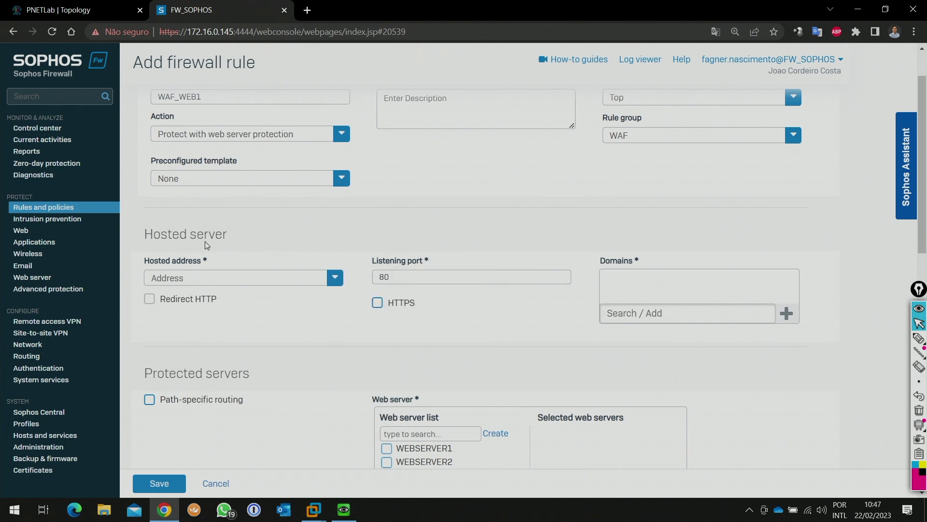
left_click(338, 282)
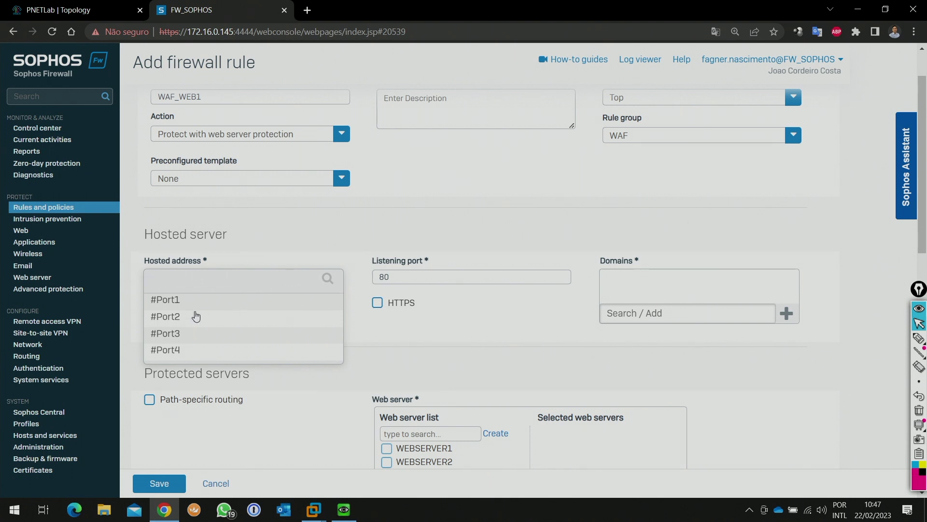
mouse_move(177, 319)
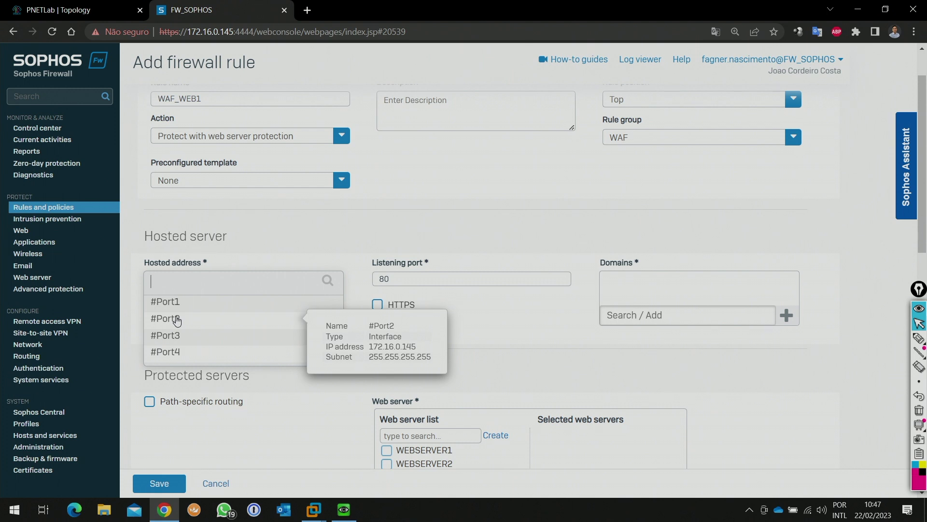
left_click(176, 320)
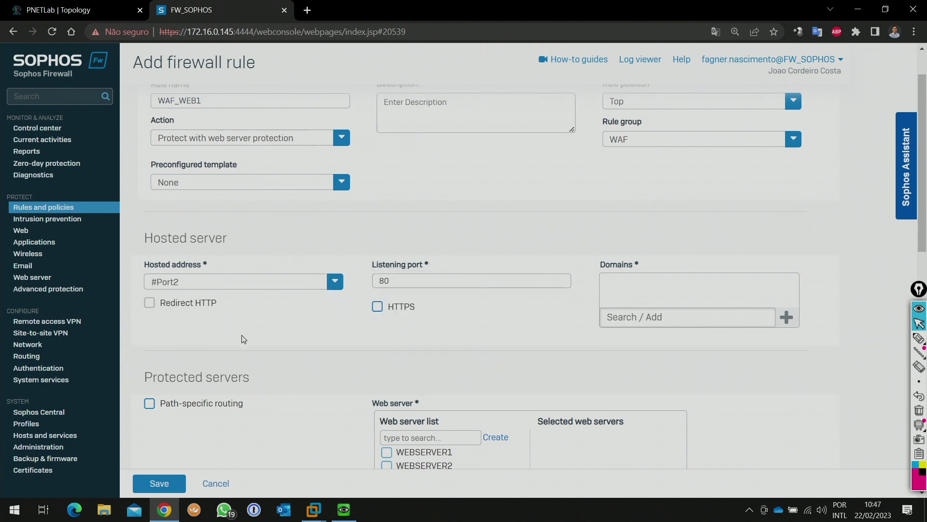
left_click(378, 307)
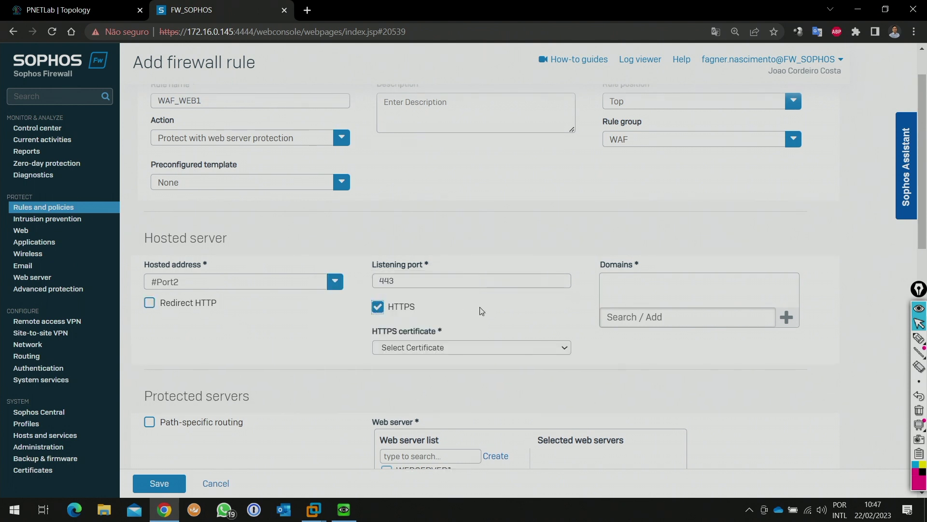
Select webserver1.sophoslabs.intra.net as the HTTPS certificate of the hosted server.
scroll(621, 254, "down", 3)
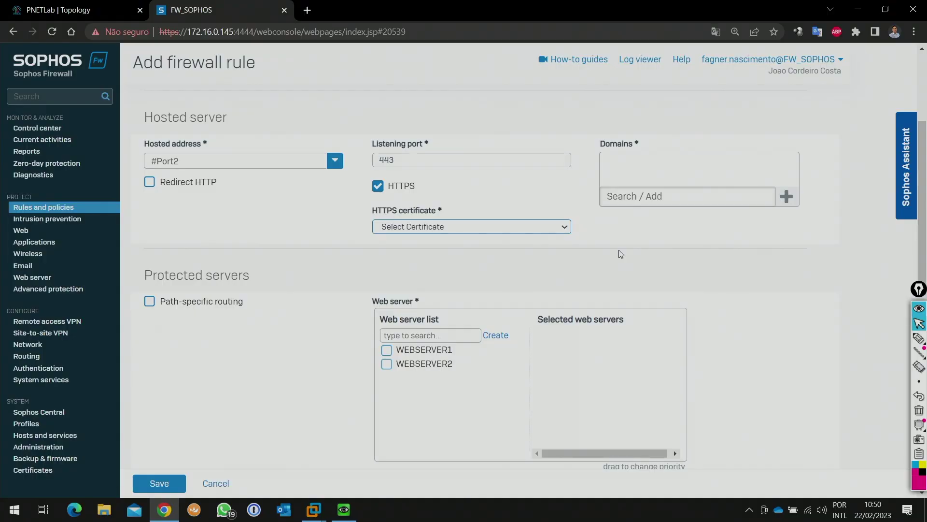
left_click(549, 230)
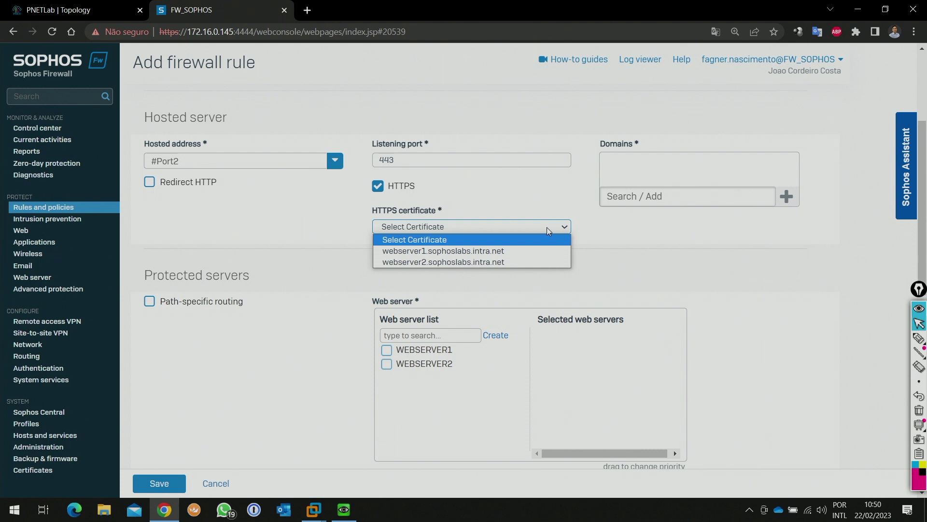
left_click(486, 252)
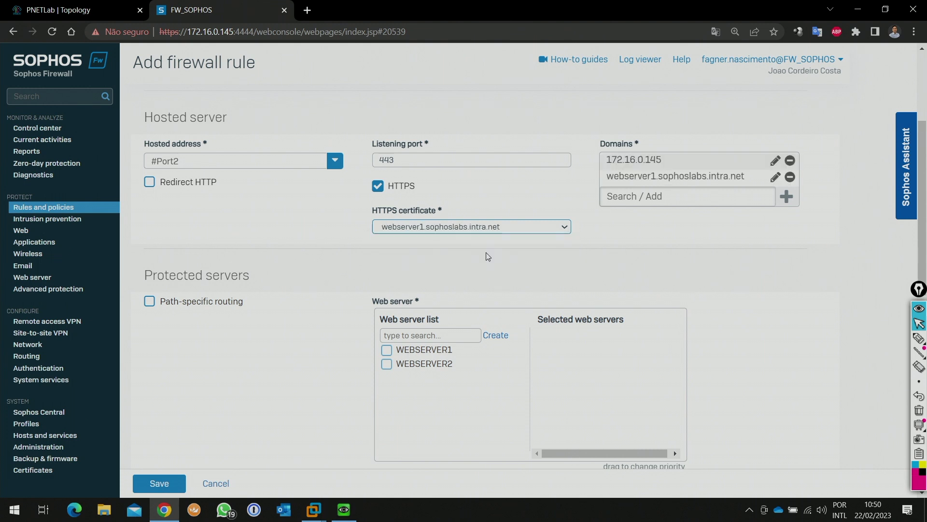
Remove 172.16.0.145 from the hosted server's domains and select WEBSERVER1 as the protected web server.
scroll(535, 265, "up", 3)
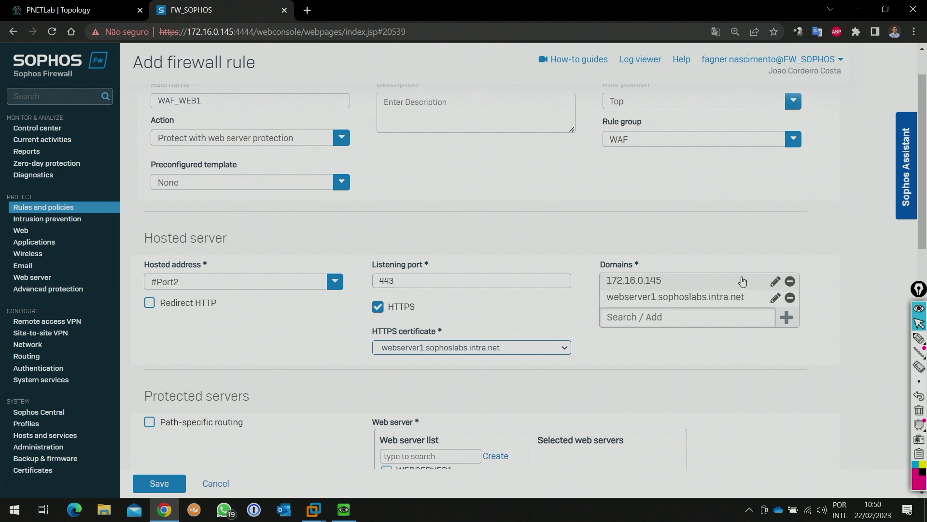
left_click(790, 282)
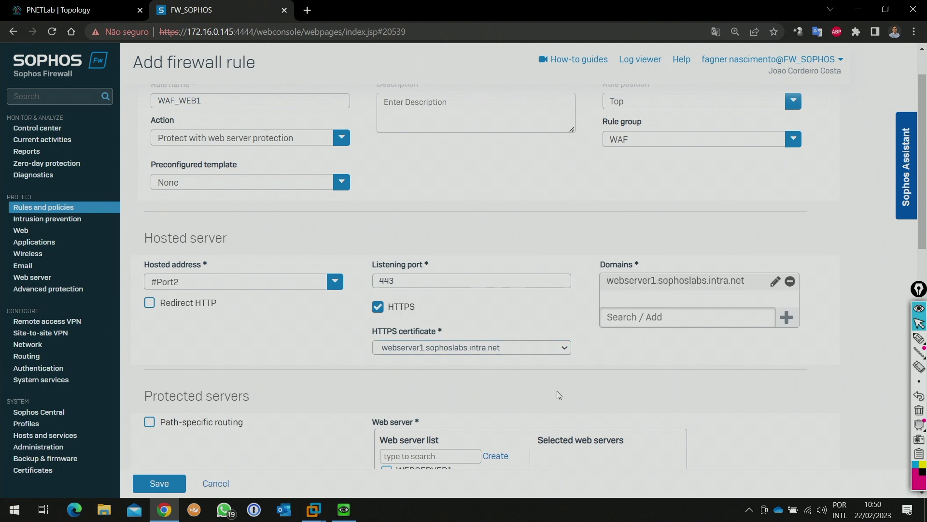
scroll(563, 360, "down", 4)
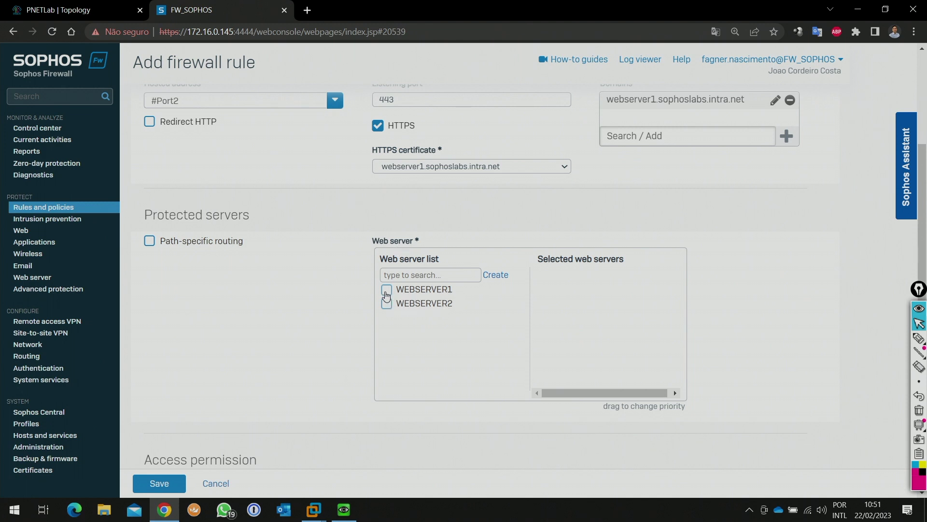
left_click(387, 293)
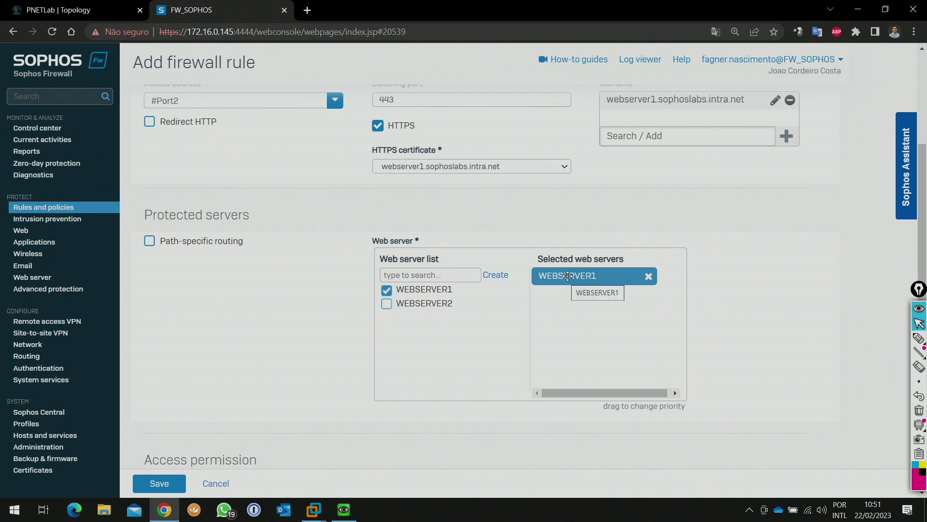
Replace Any IPv4 with SRV-AD in the allowed client networks under Access permission.
scroll(320, 362, "down", 6)
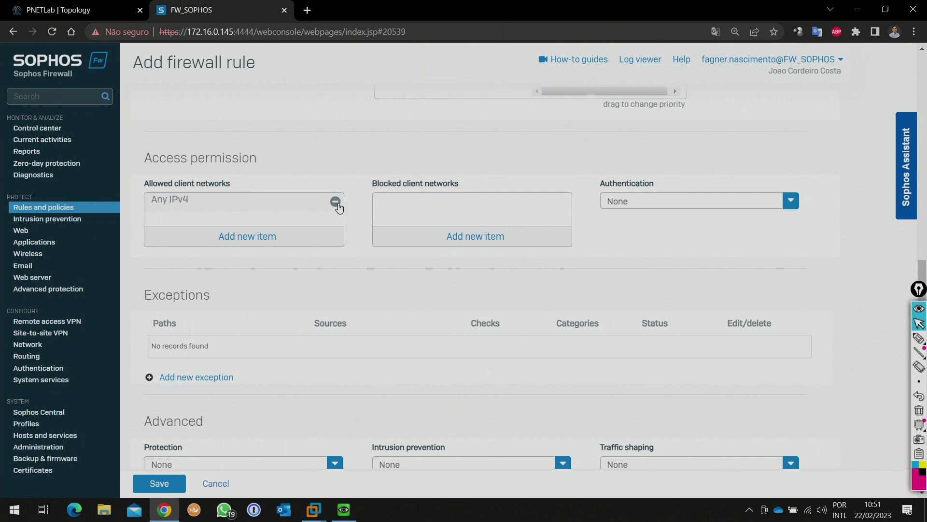
left_click(335, 203)
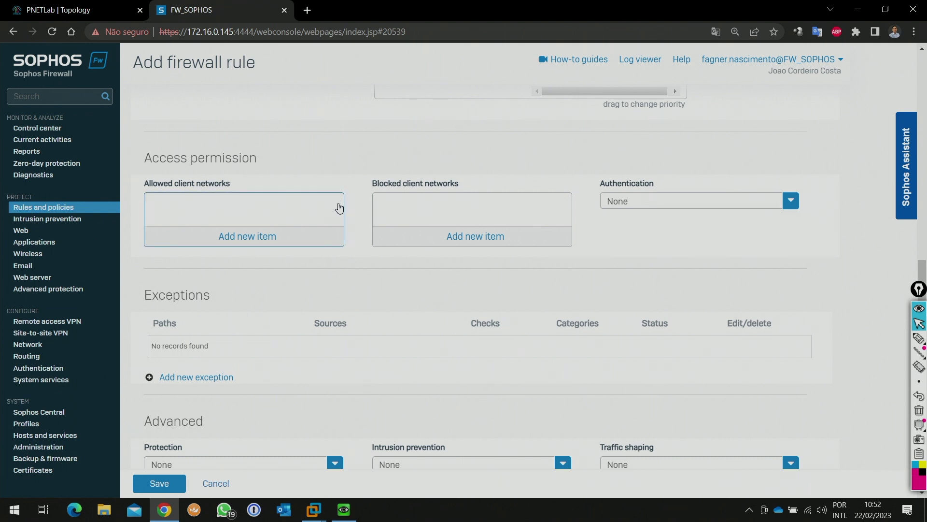
left_click(248, 238)
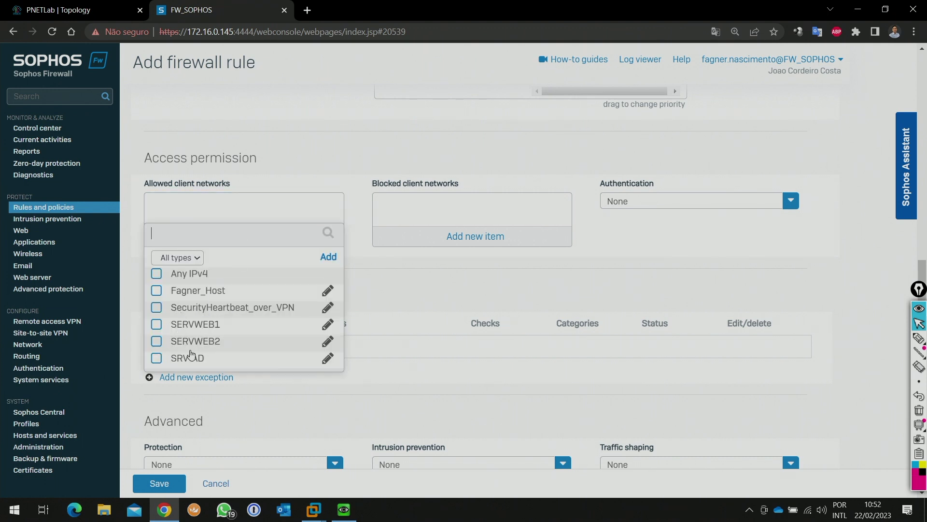
scroll(232, 338, "down", 2)
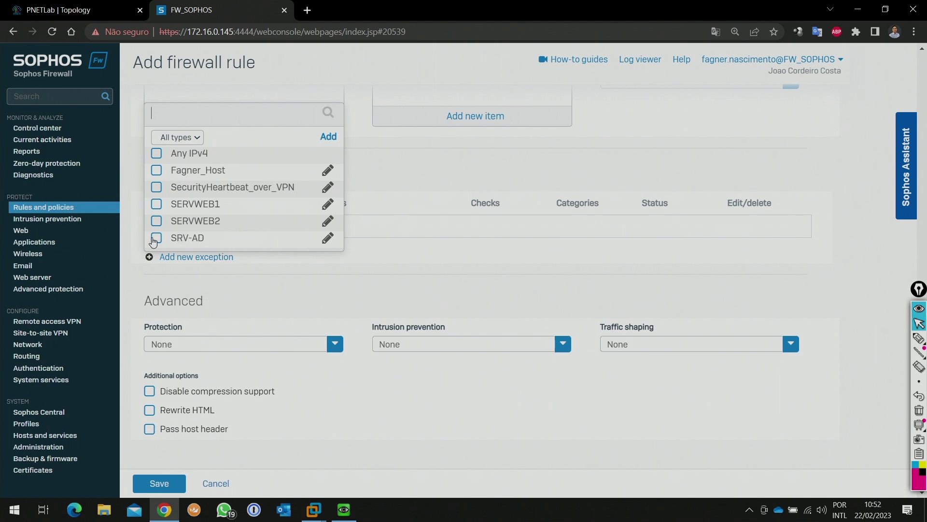
left_click(155, 240)
left_click(227, 262)
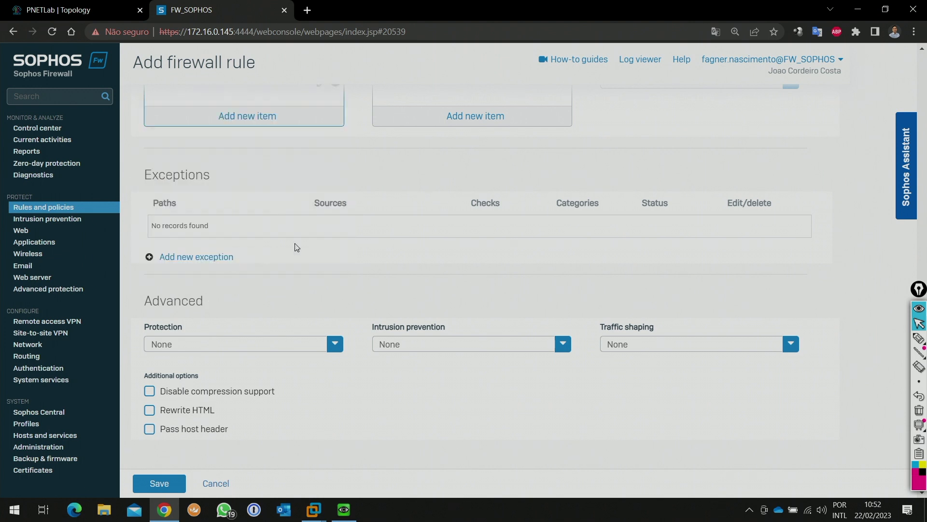
scroll(252, 256, "up", 3)
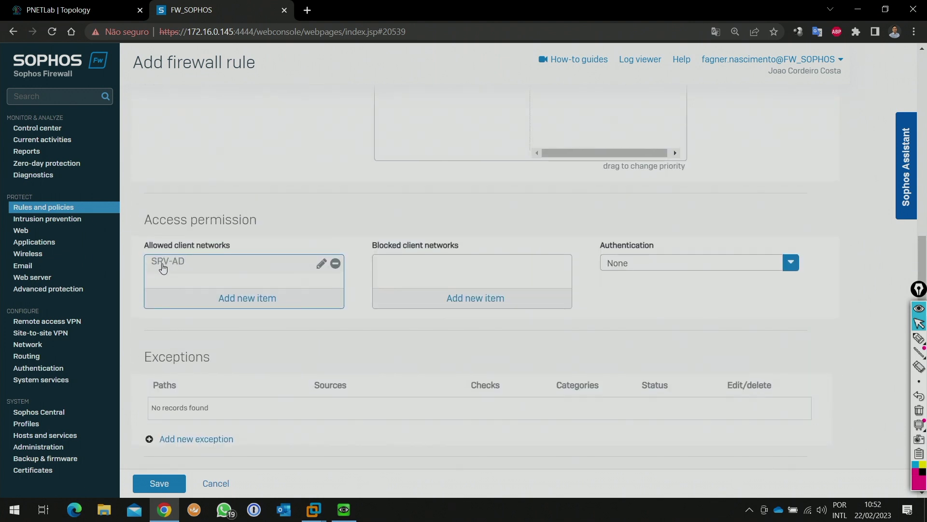
Remove SRV-AD from the allowed client networks and define an IPv4 host named ip_filial with IP address 189.25.12.20.
left_click(335, 266)
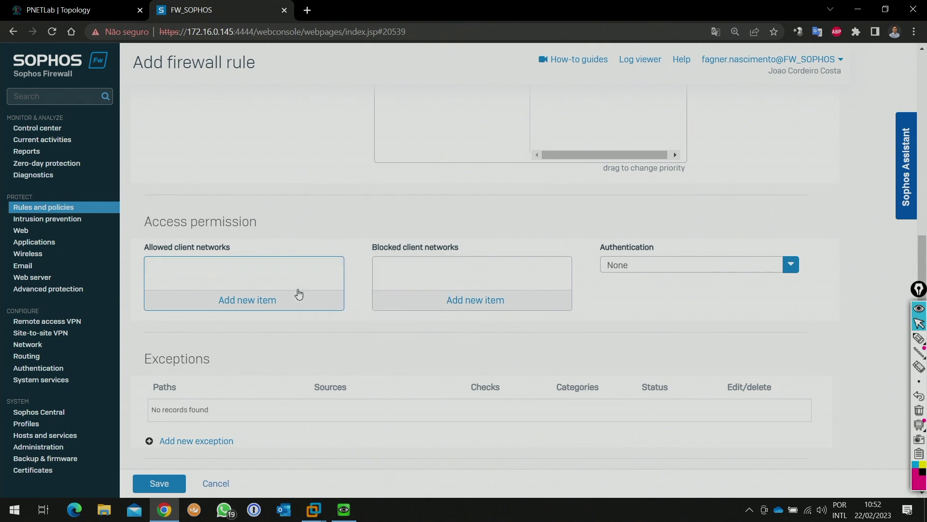
left_click(261, 302)
left_click(330, 320)
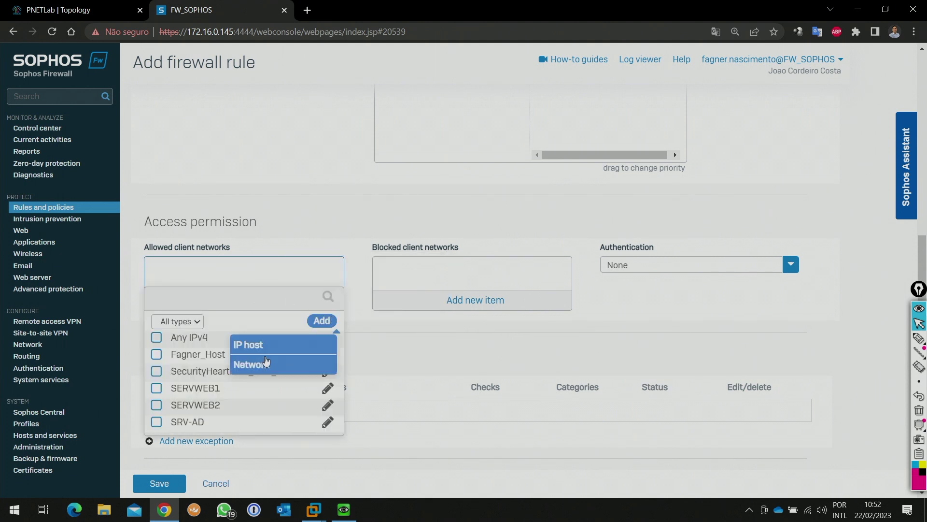
left_click(248, 344)
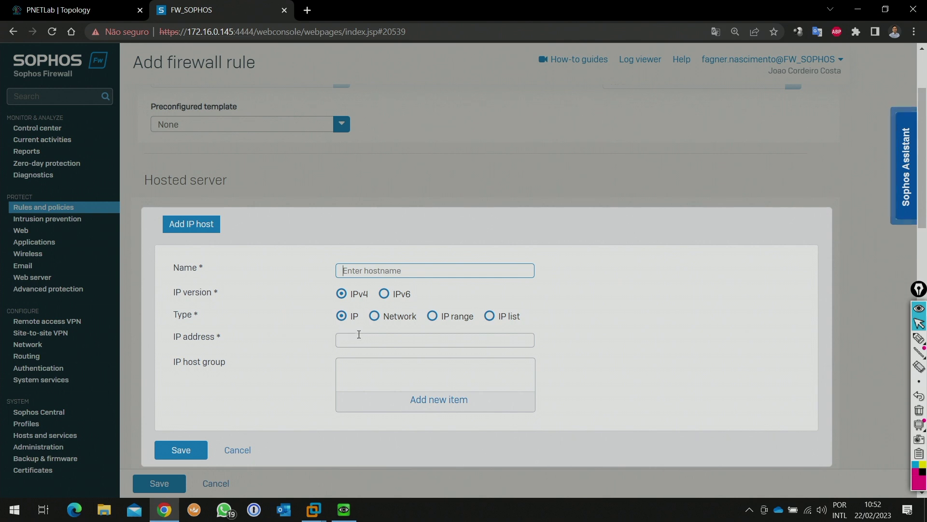
key("Caps_Lock")
type("Ip_filial")
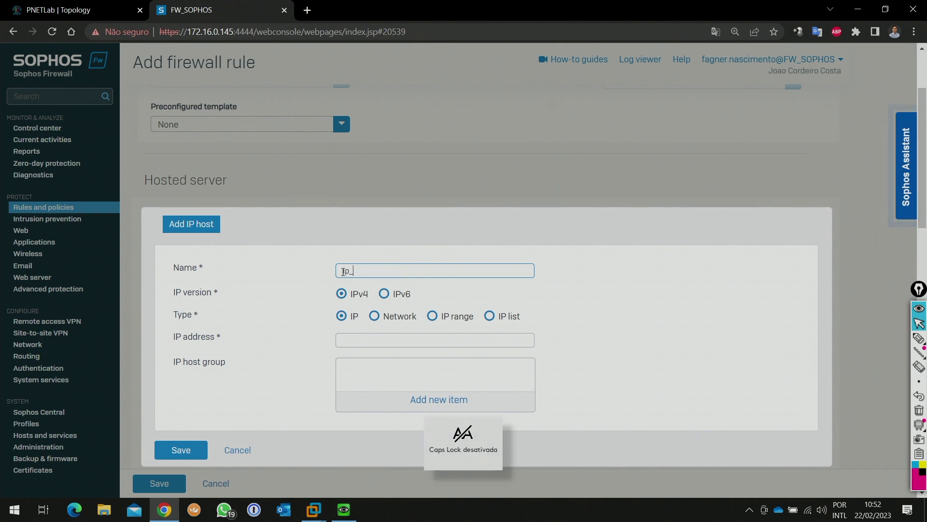
left_click(370, 336)
type("189.25.12.20")
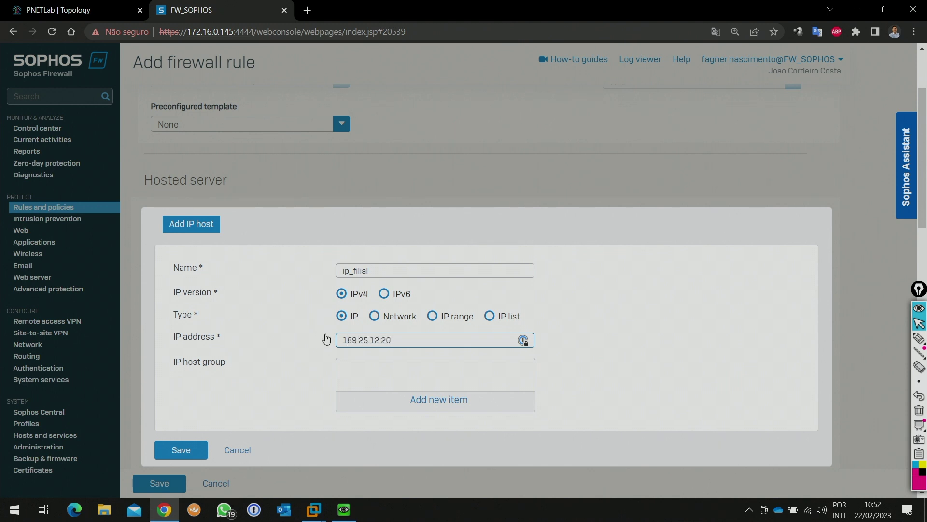
left_click(192, 456)
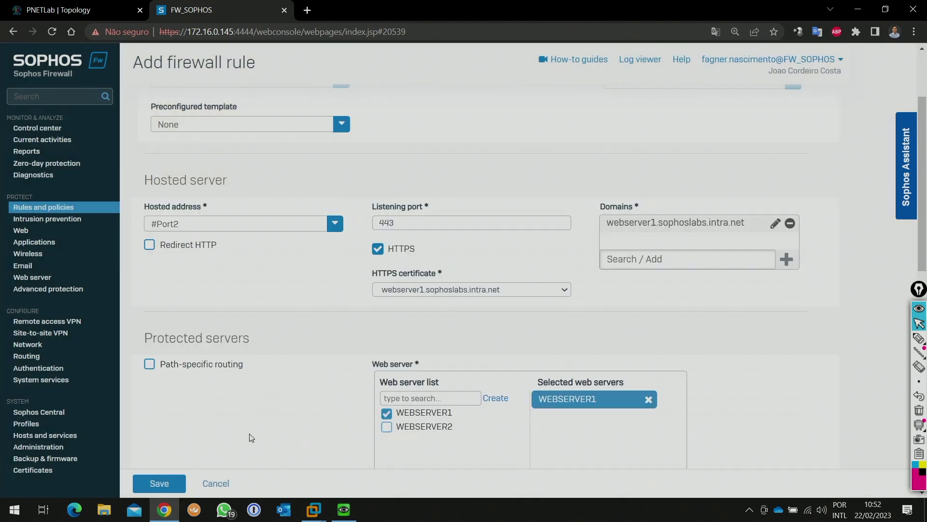
Add Any IPv4 to the allowed client networks under Access permission.
scroll(304, 207, "down", 10)
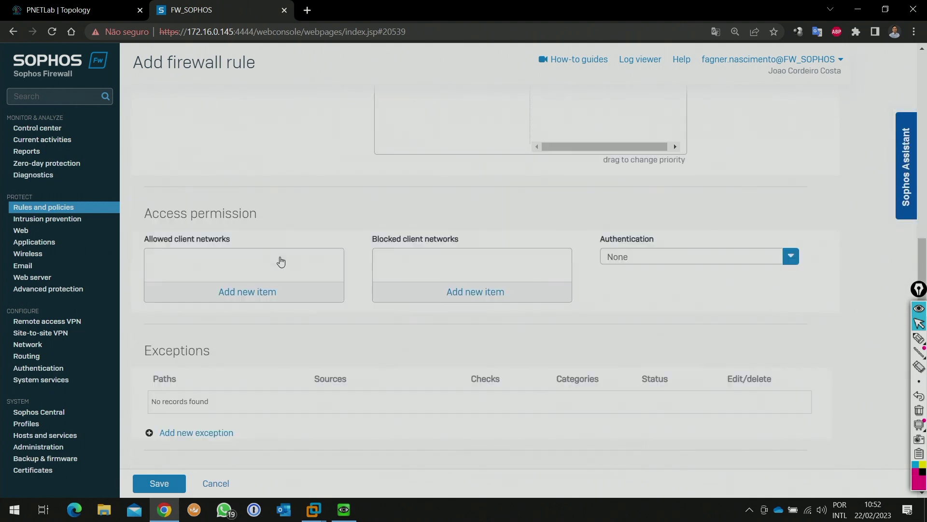
left_click(250, 293)
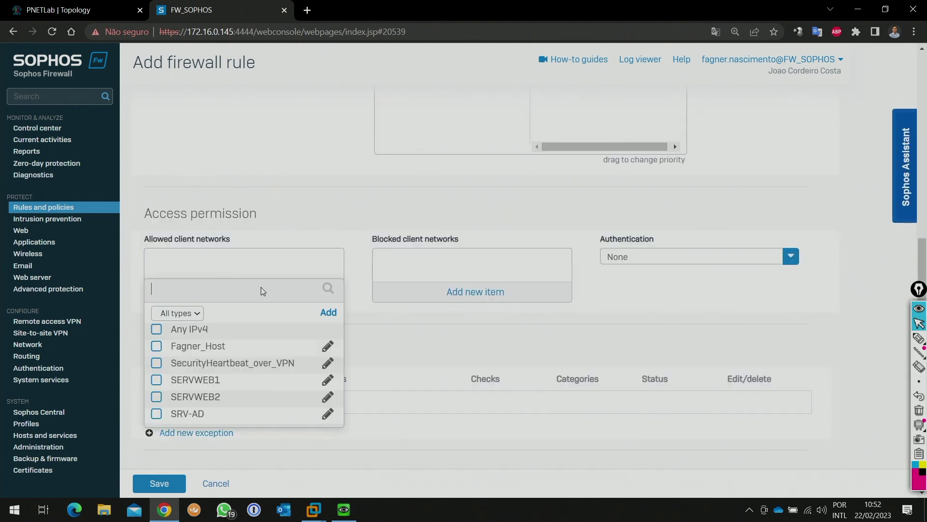
left_click(157, 330)
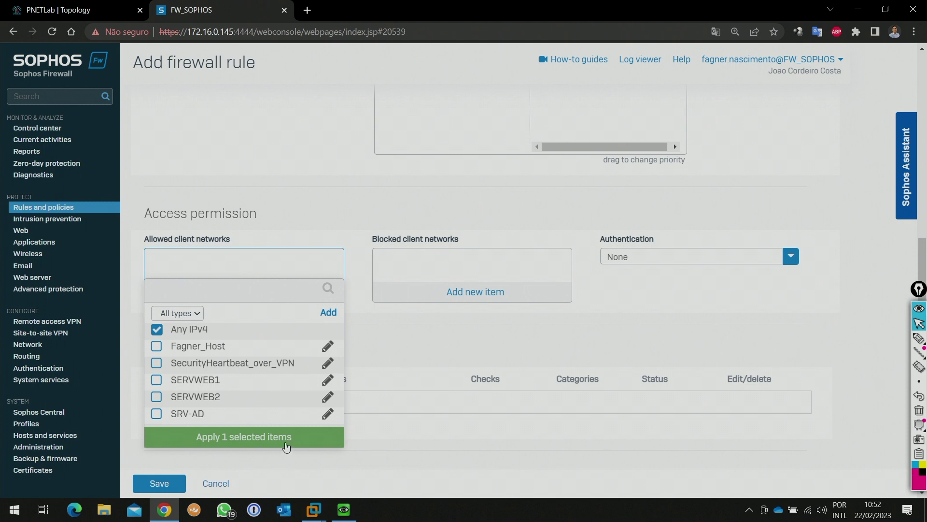
left_click(287, 445)
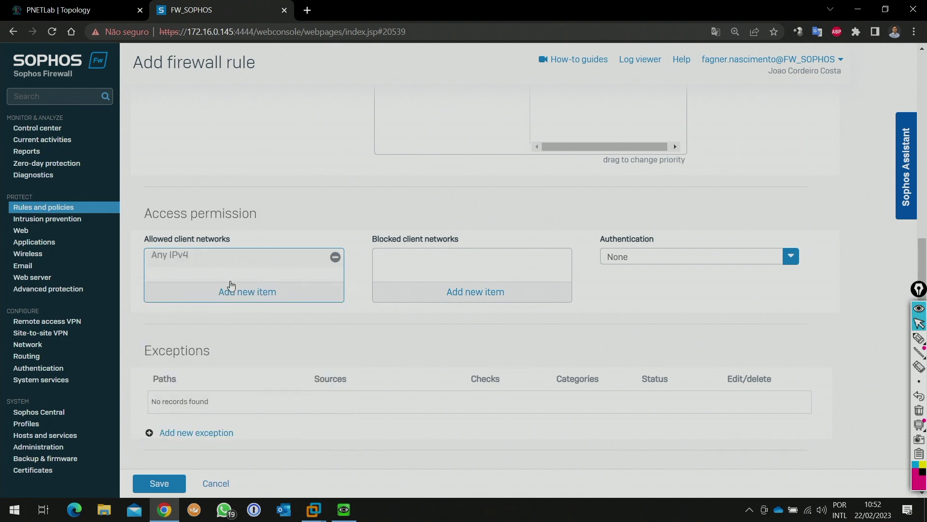
left_click(472, 294)
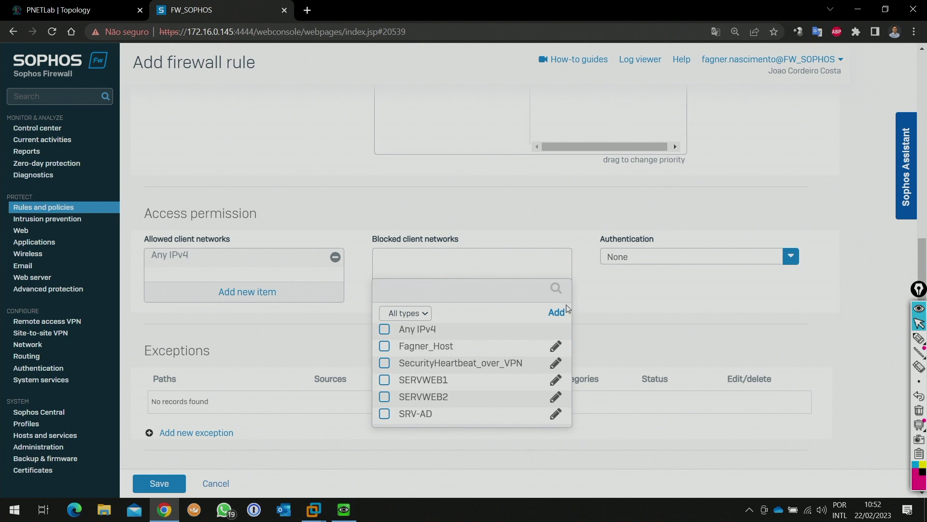
left_click(556, 313)
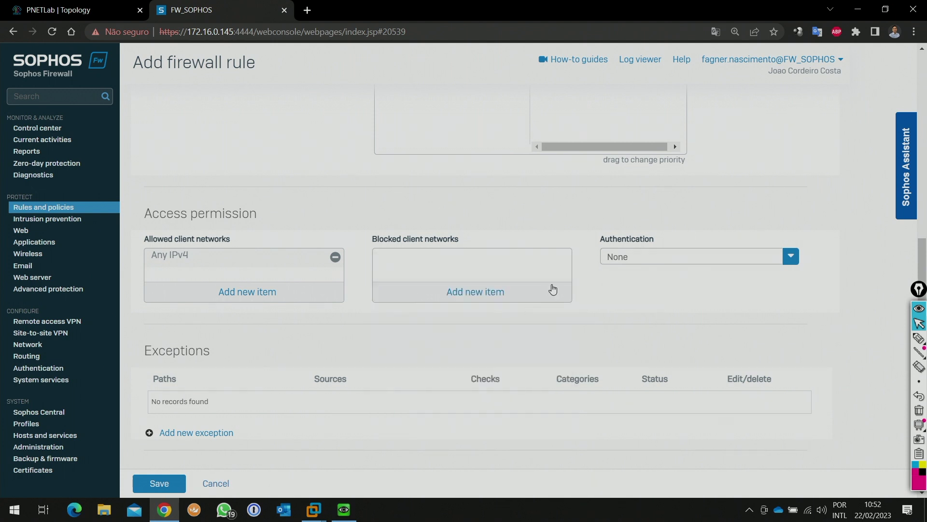
left_click(500, 297)
left_click(550, 312)
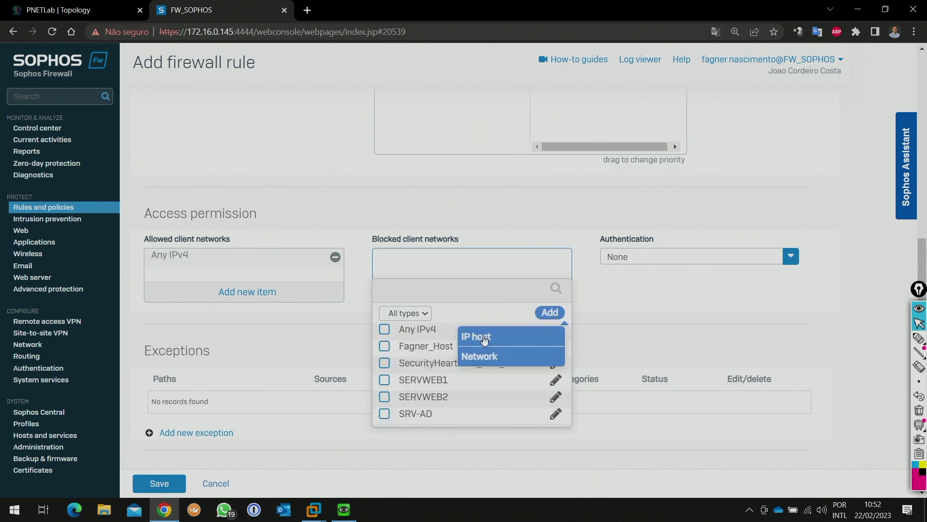
left_click(476, 358)
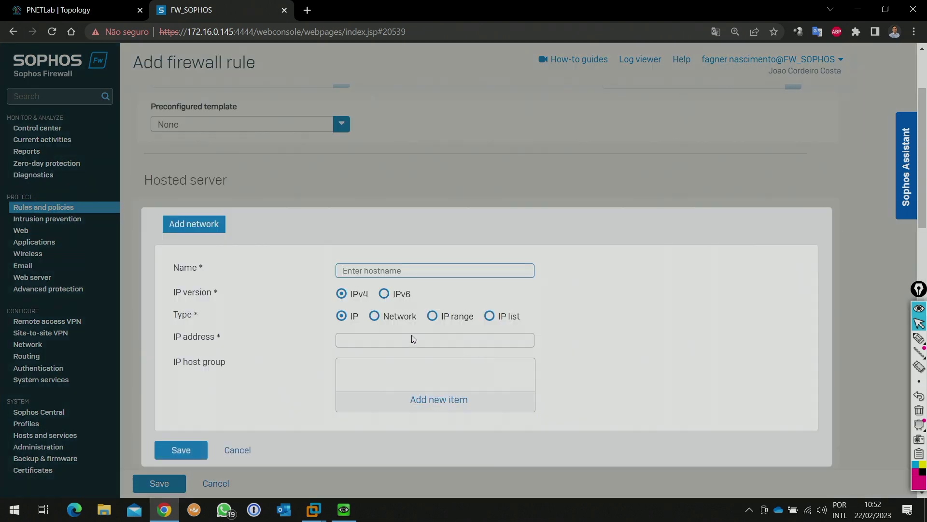
left_click(237, 450)
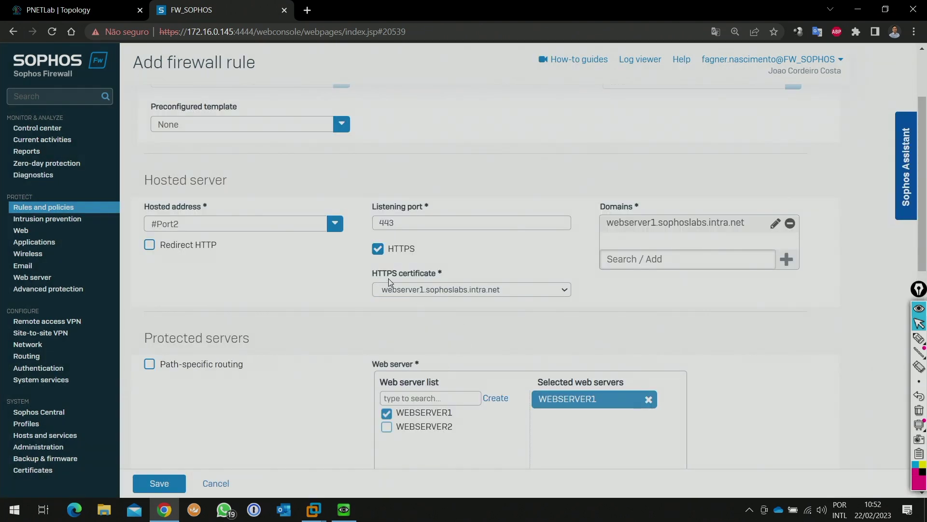
Review the rule's Access permission, Exceptions and Advanced settings, and show the available authentication choices.
scroll(414, 310, "down", 9)
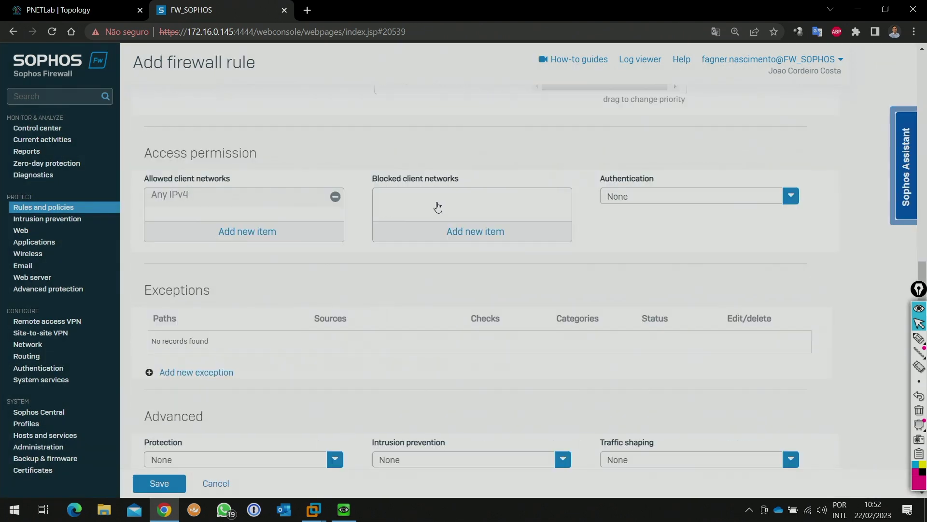
scroll(415, 259, "down", 3)
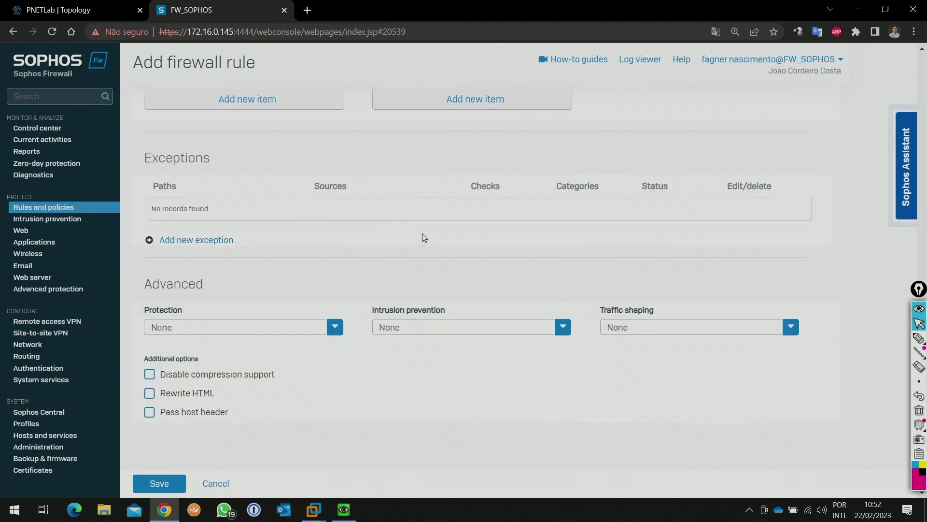
scroll(449, 246, "up", 4)
left_click(709, 244)
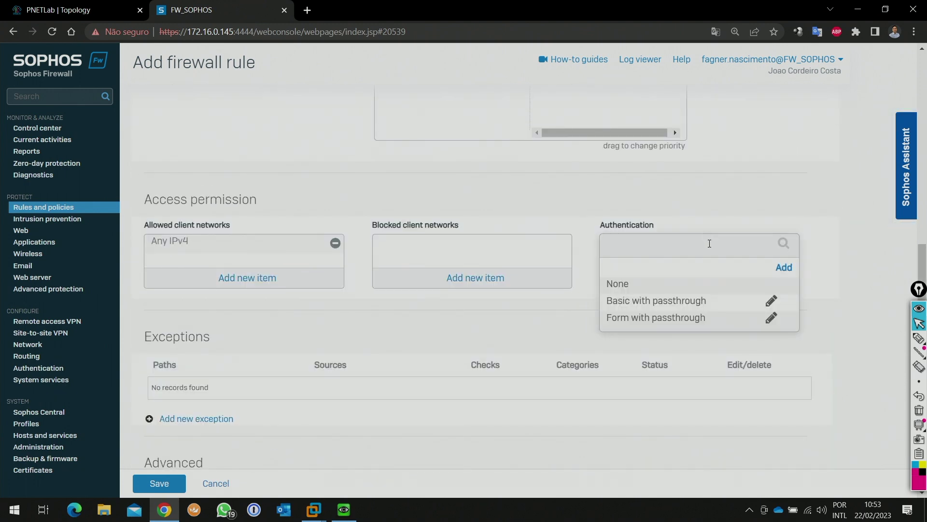
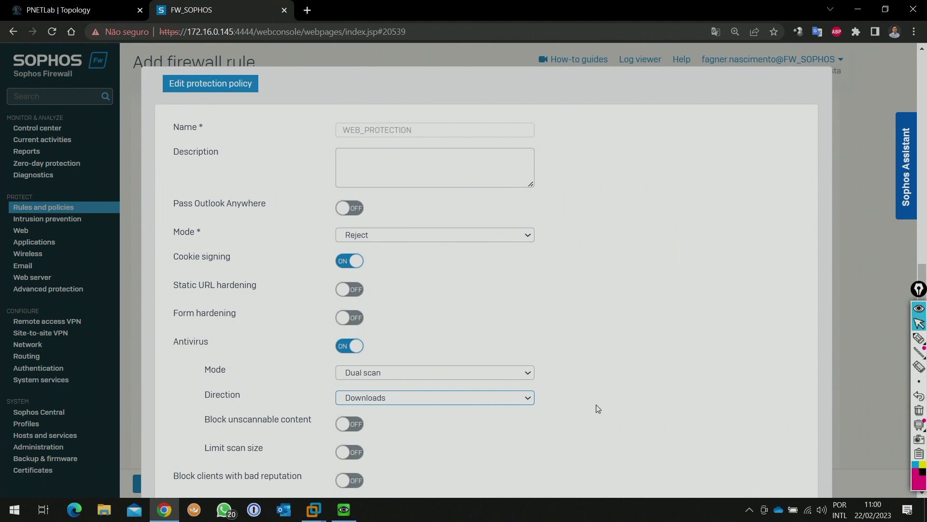
Set the antivirus scan direction to Uploads in the WEB_PROTECTION protection policy.
left_click(527, 397)
left_click(464, 430)
left_click(407, 399)
left_click(378, 412)
scroll(534, 328, "down", 4)
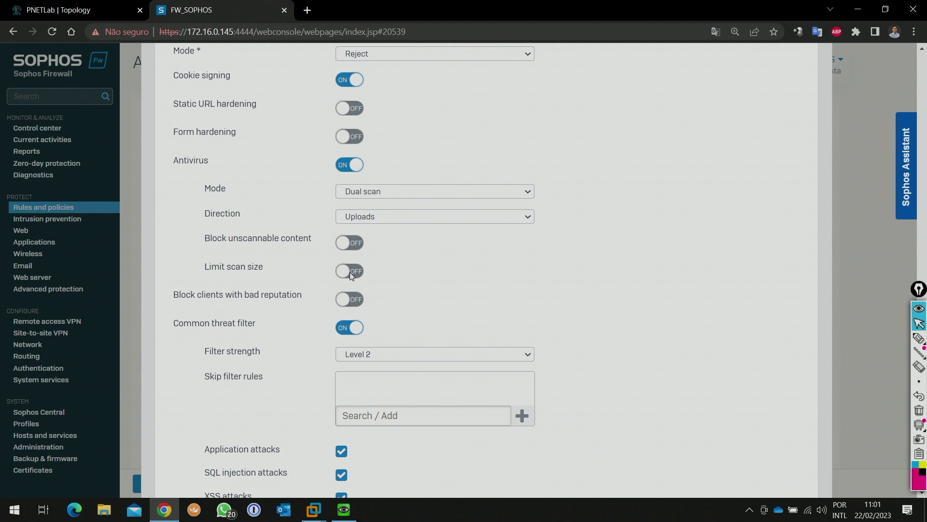
left_click(350, 272)
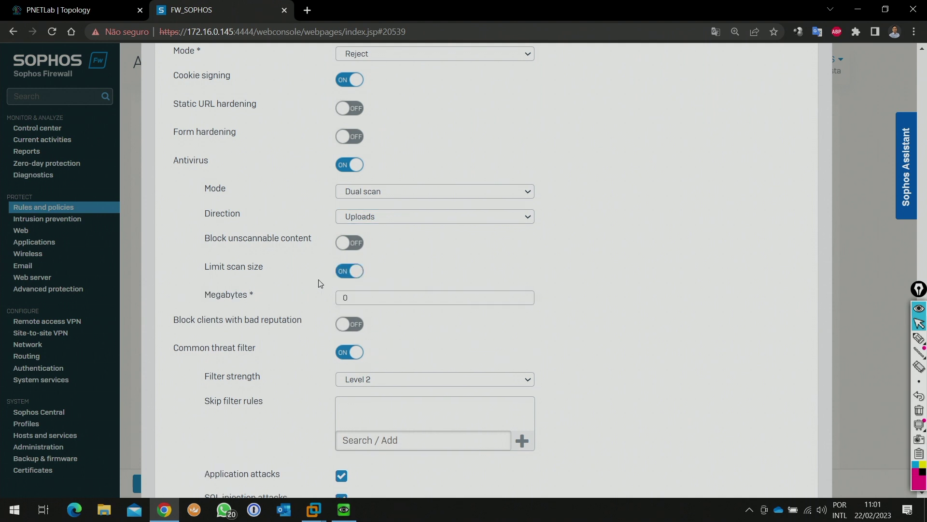
left_click_drag(374, 300, 306, 296)
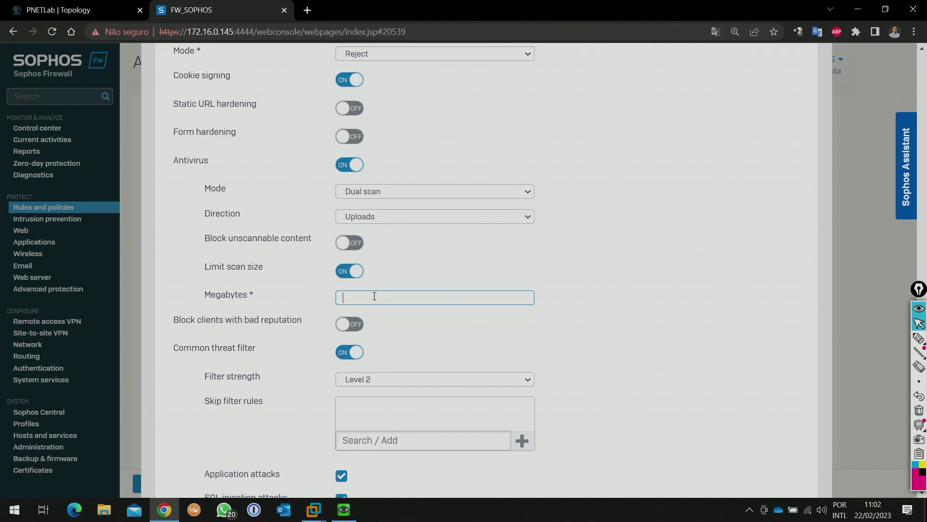
left_click(357, 277)
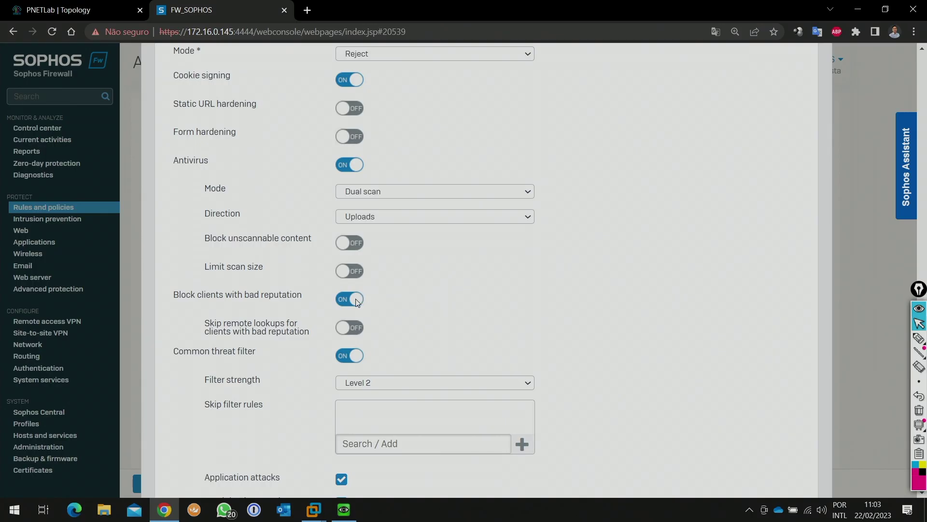
left_click(358, 300)
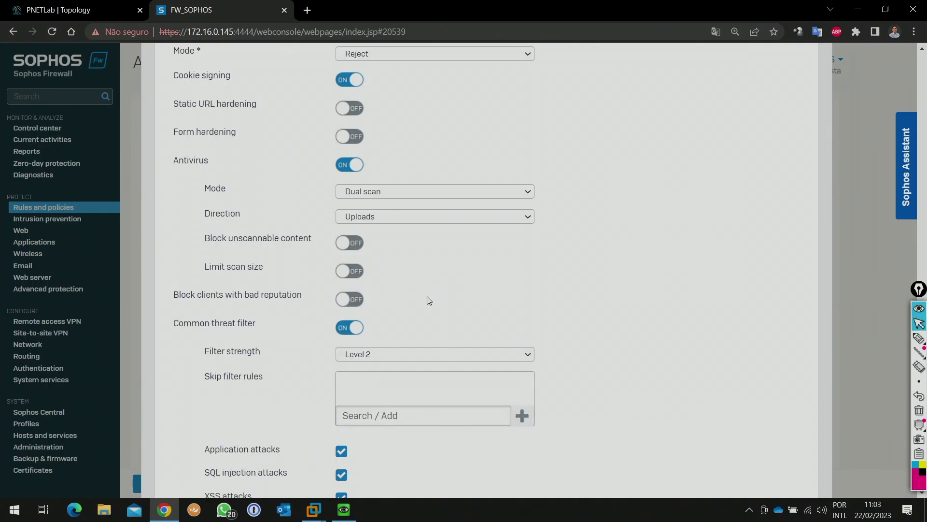
left_click(357, 299)
left_click(349, 299)
Examine the common threat filter's strength levels, skip filter rules and attack categories in the WEB_PROTECTION policy.
scroll(530, 293, "down", 4)
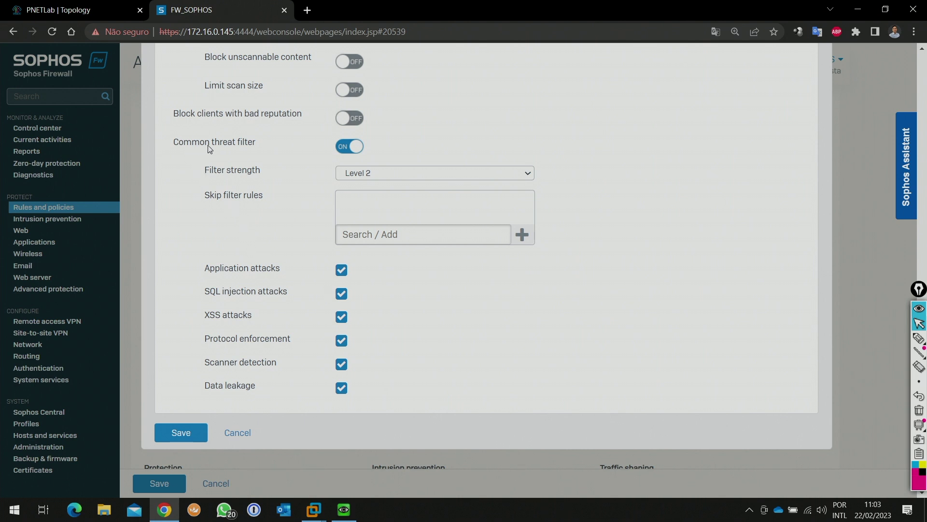
scroll(404, 240, "up", 3)
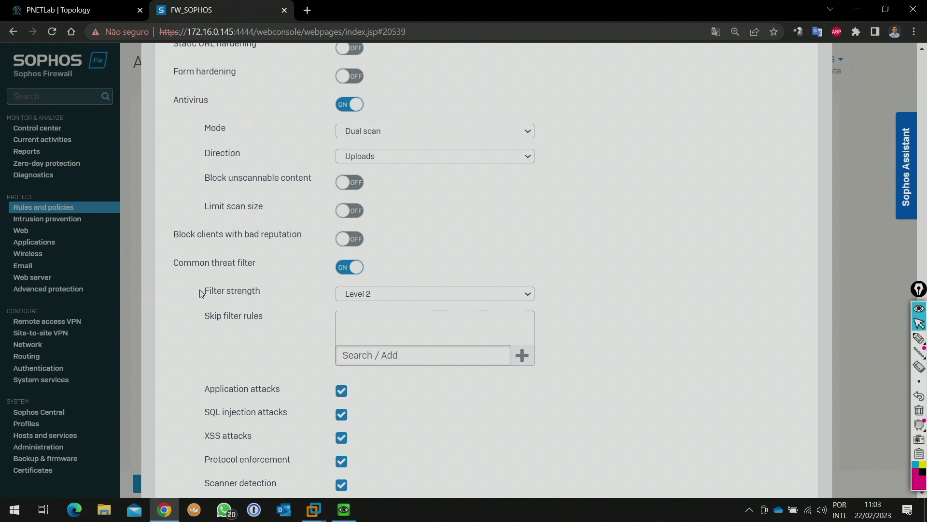
left_click(517, 295)
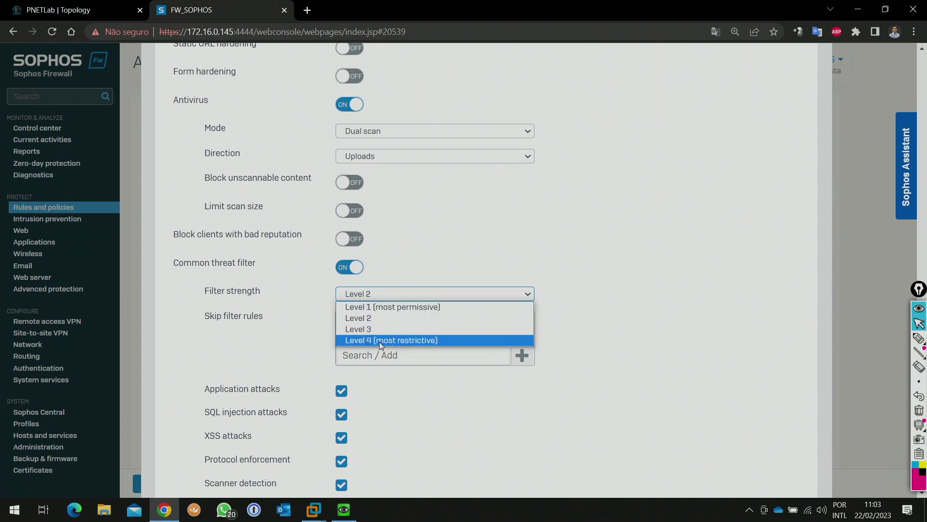
left_click(392, 318)
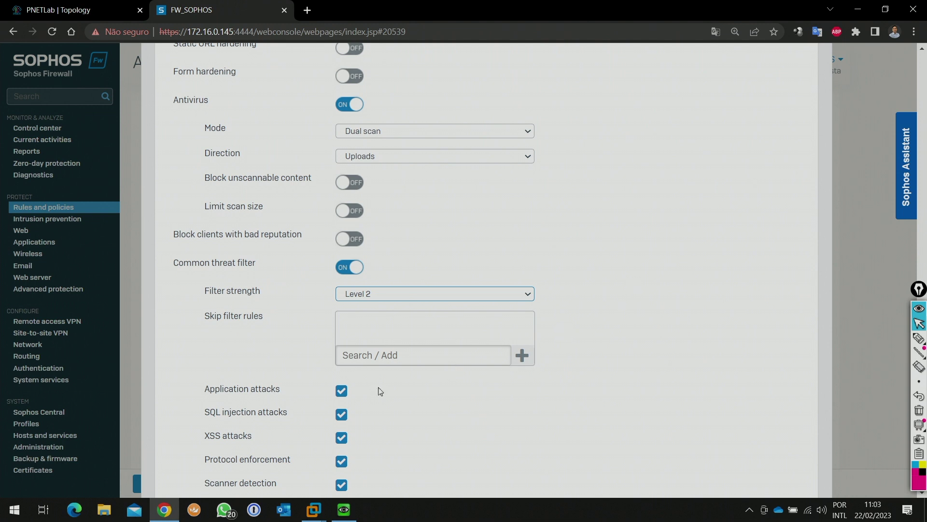
left_click(351, 361)
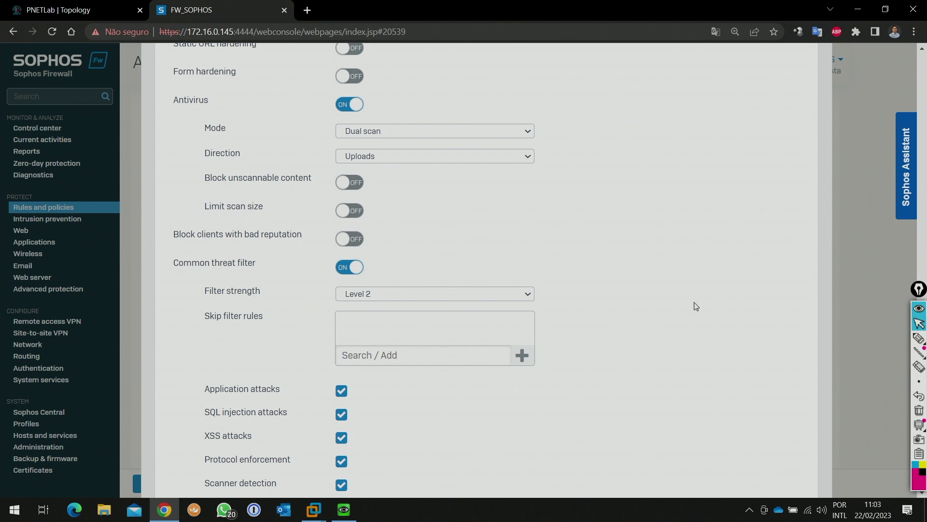
scroll(594, 330, "down", 4)
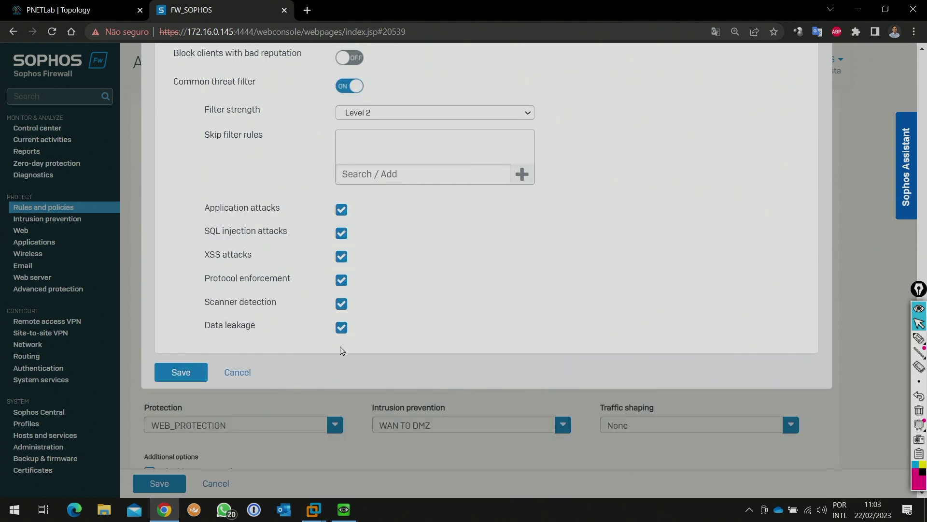